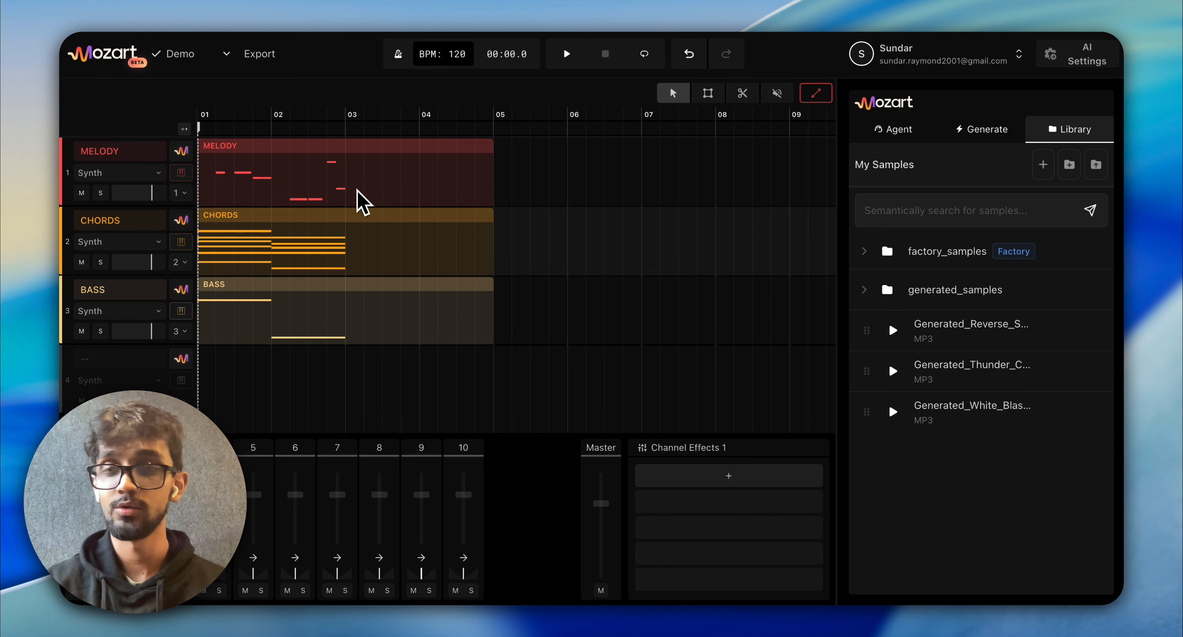
Add two empty clips to the Melody track, one after bar 5 and one after bar 9, and delete both.
{"action": "scroll", "coordinate": [389, 404], "scroll_direction": "down", "scroll_amount": 1}
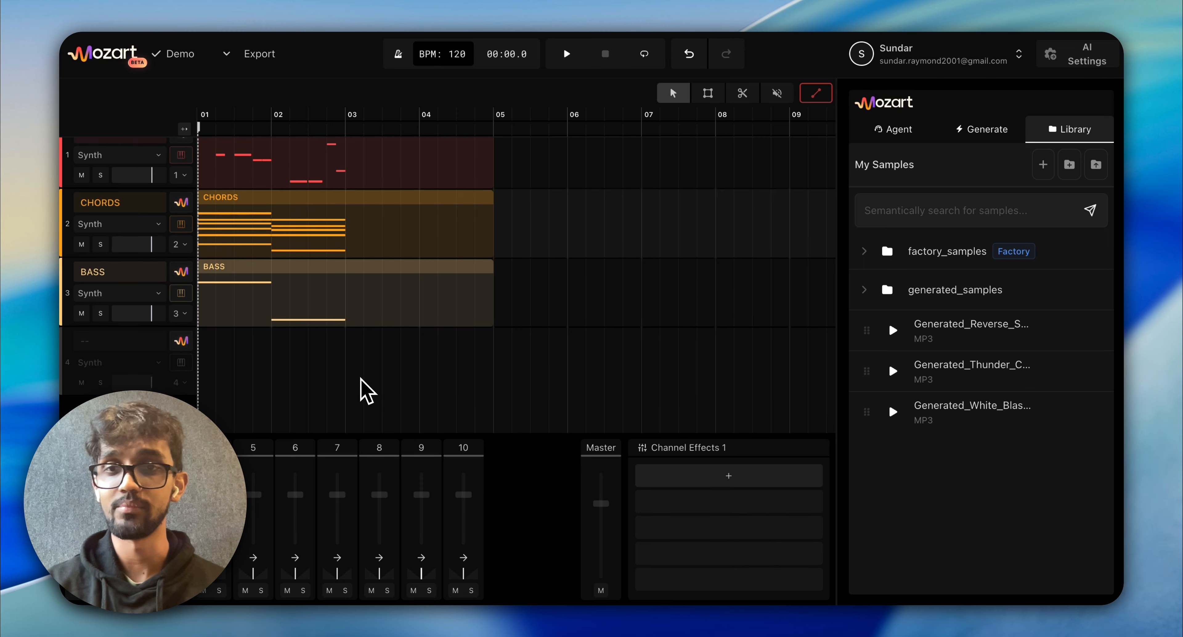
{"action": "scroll", "coordinate": [427, 354], "scroll_direction": "up", "scroll_amount": 1}
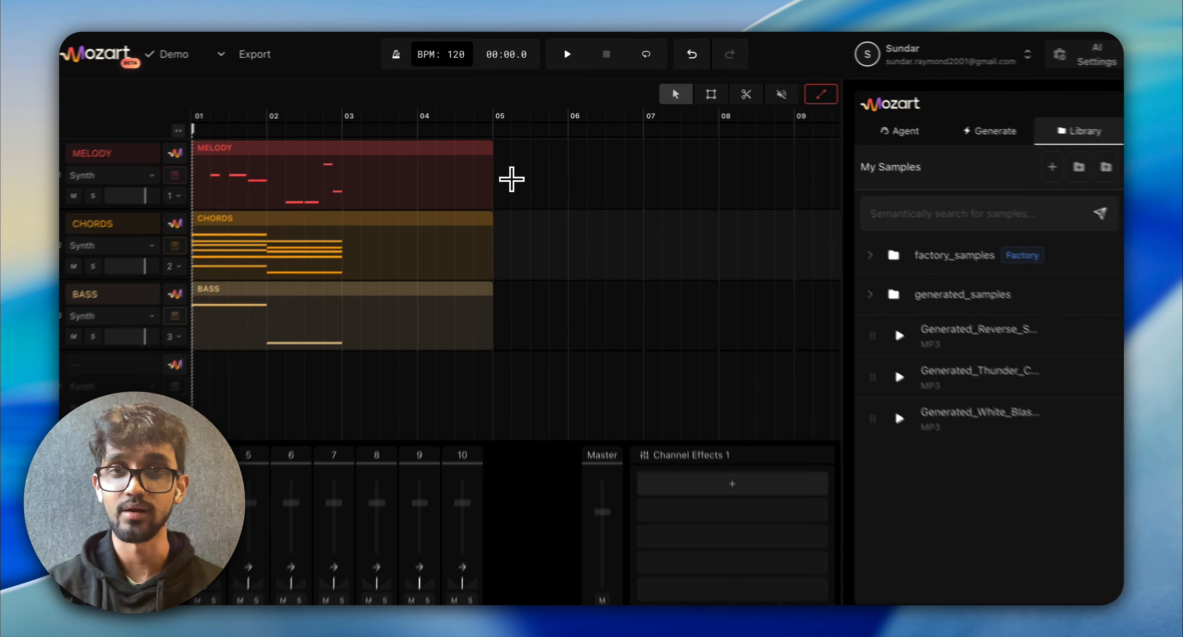
{"action": "left_click", "coordinate": [508, 177]}
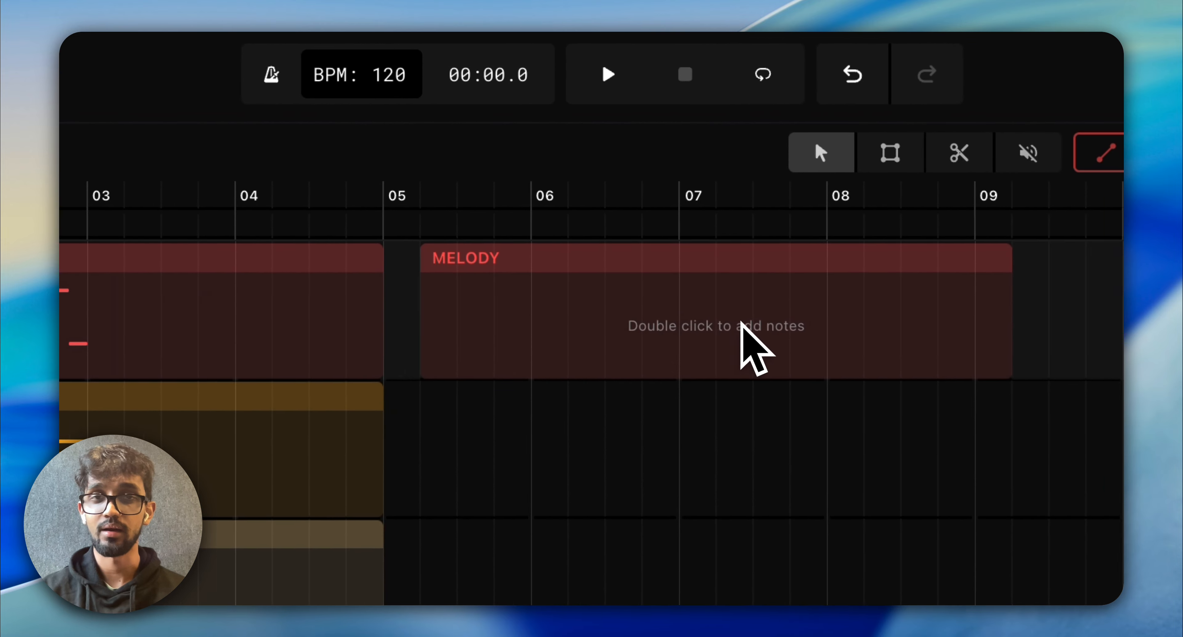
{"action": "scroll", "coordinate": [845, 313], "scroll_direction": "right", "scroll_amount": 5}
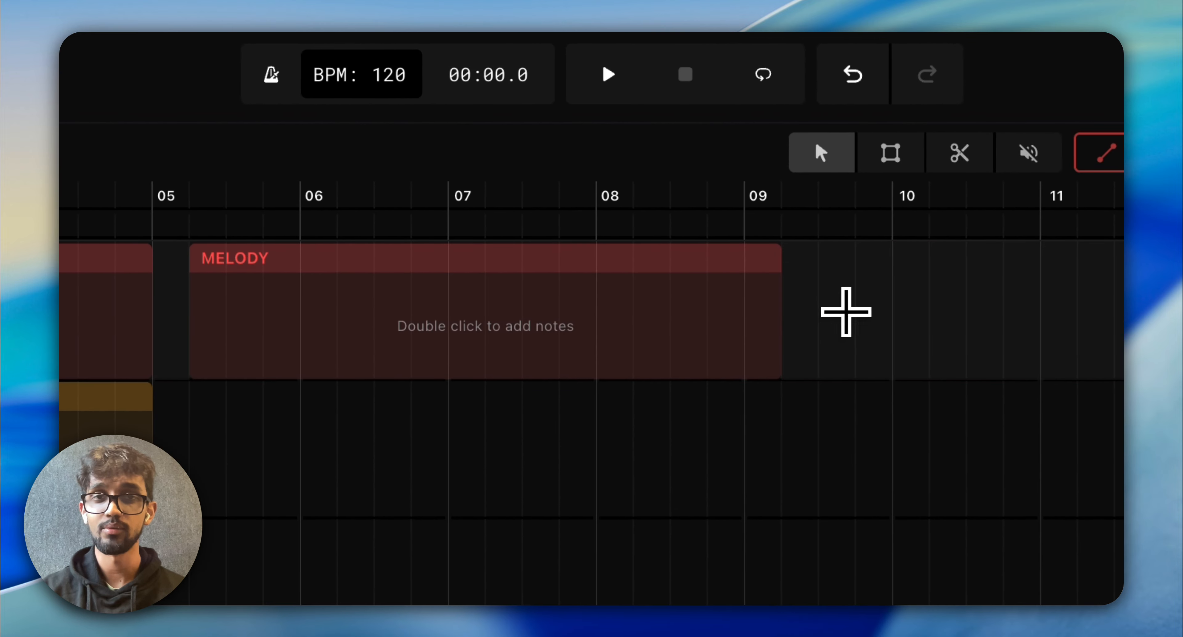
{"action": "left_click", "coordinate": [863, 317]}
{"action": "scroll", "coordinate": [866, 322], "scroll_direction": "right", "scroll_amount": 10}
{"action": "scroll", "coordinate": [866, 321], "scroll_direction": "left", "scroll_amount": 5}
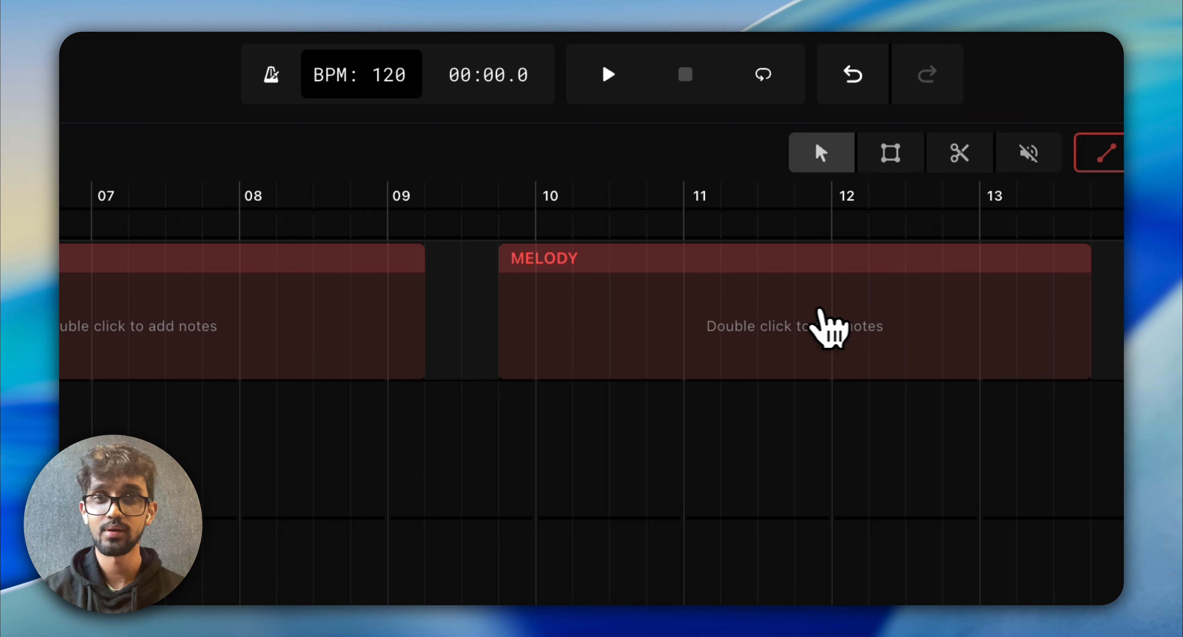
{"action": "right_click", "coordinate": [682, 339]}
{"action": "right_click", "coordinate": [322, 345]}
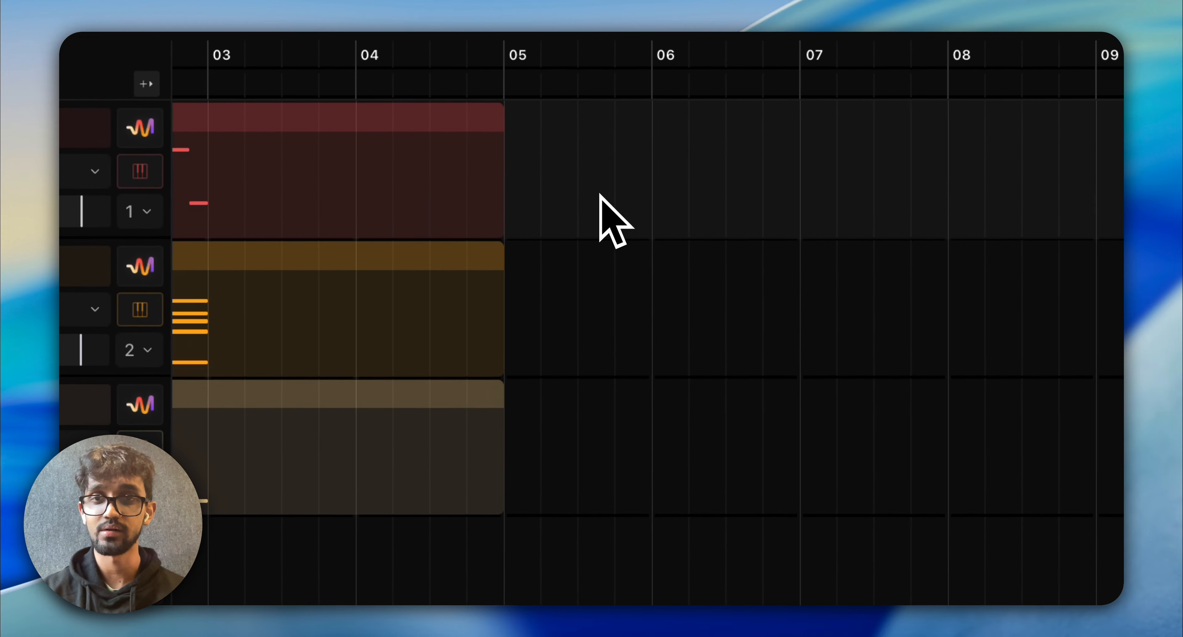
Add an empty clip at bar 5 on the unused track 4 and delete it.
{"action": "scroll", "coordinate": [565, 211], "scroll_direction": "down", "scroll_amount": 2}
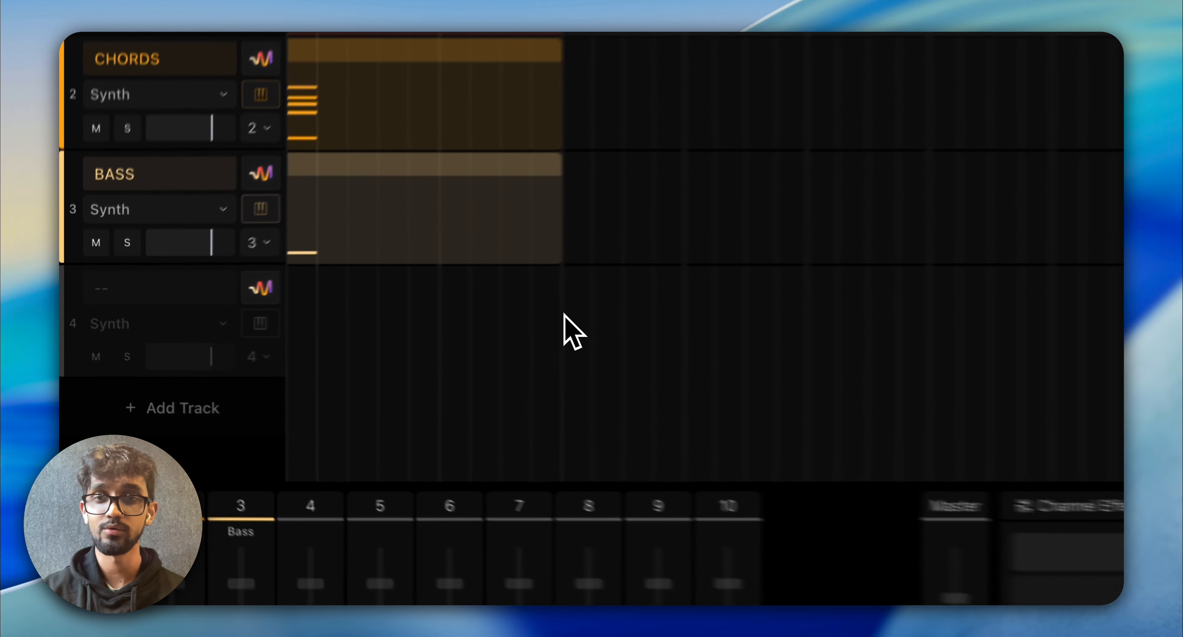
{"action": "left_click", "coordinate": [367, 333]}
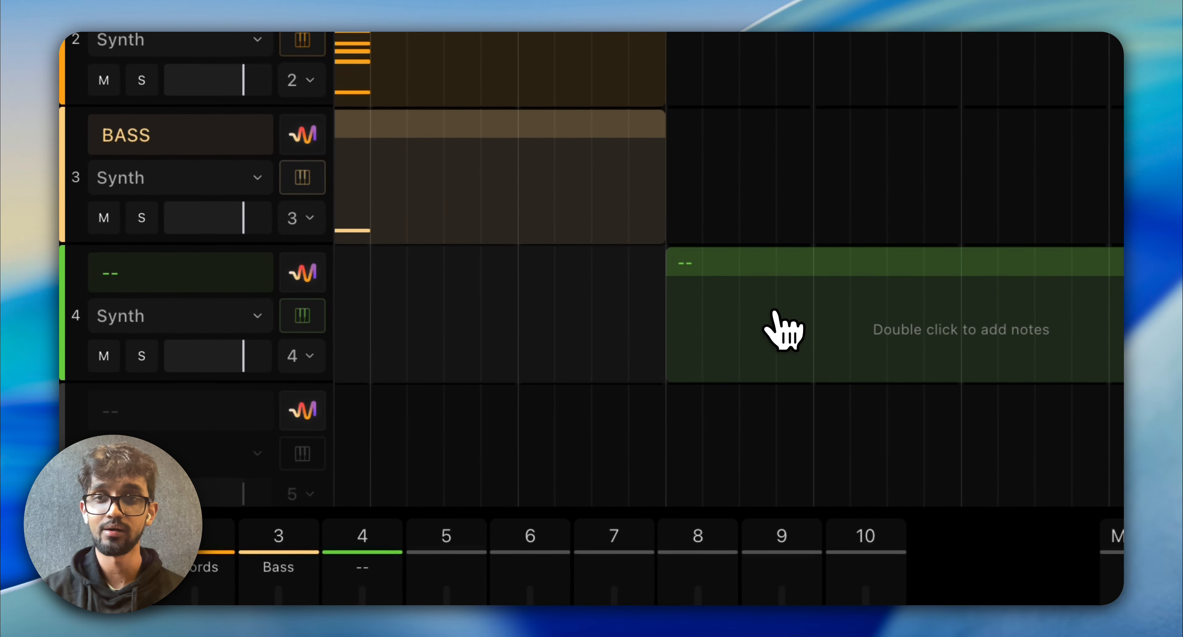
{"action": "key", "text": "Delete"}
Add a sixth track and place an empty four-bar clip on it.
{"action": "scroll", "coordinate": [238, 344], "scroll_direction": "down", "scroll_amount": 2}
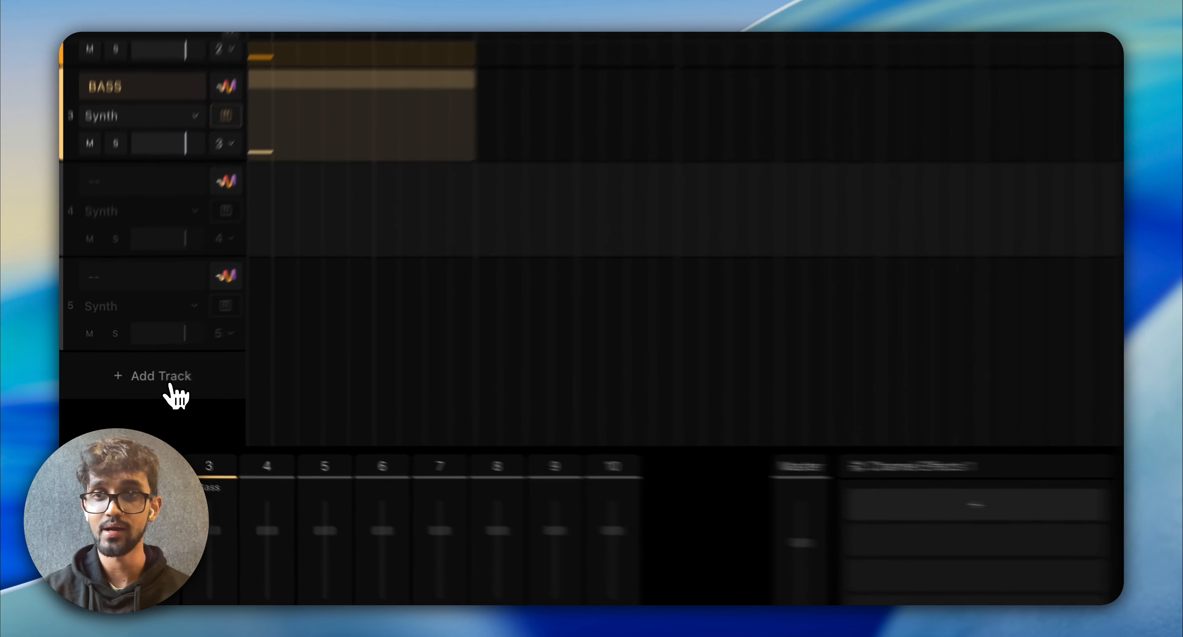
{"action": "left_click", "coordinate": [176, 396]}
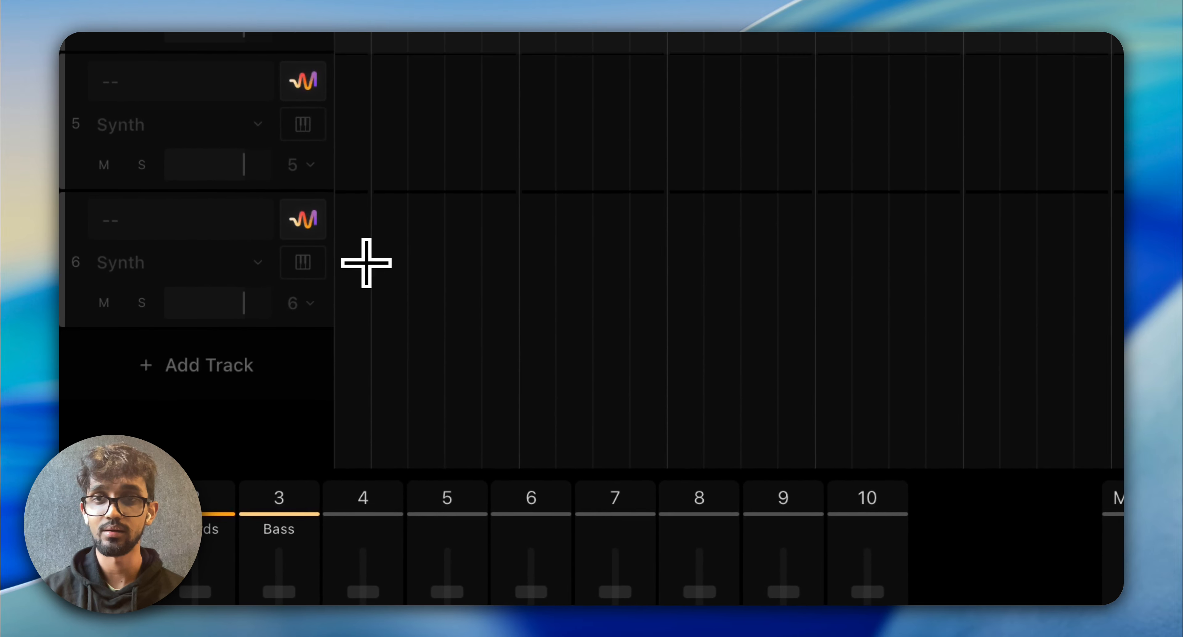
{"action": "left_click", "coordinate": [366, 263]}
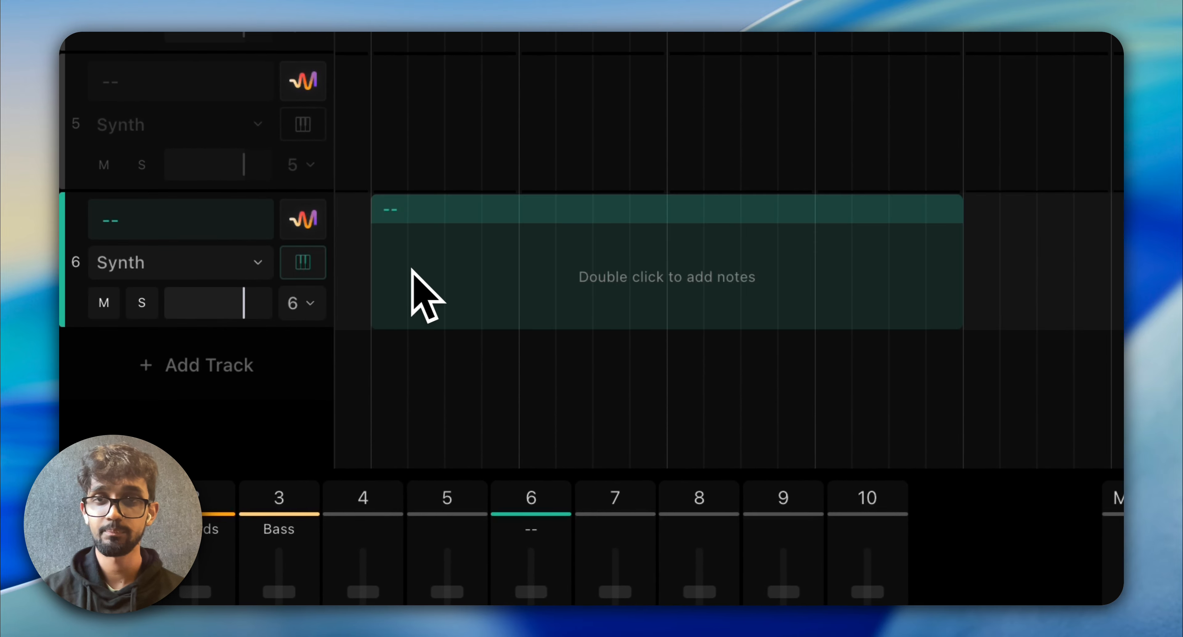
Open the Melody clip in the note editor.
{"action": "scroll", "coordinate": [680, 286], "scroll_direction": "up", "scroll_amount": 5}
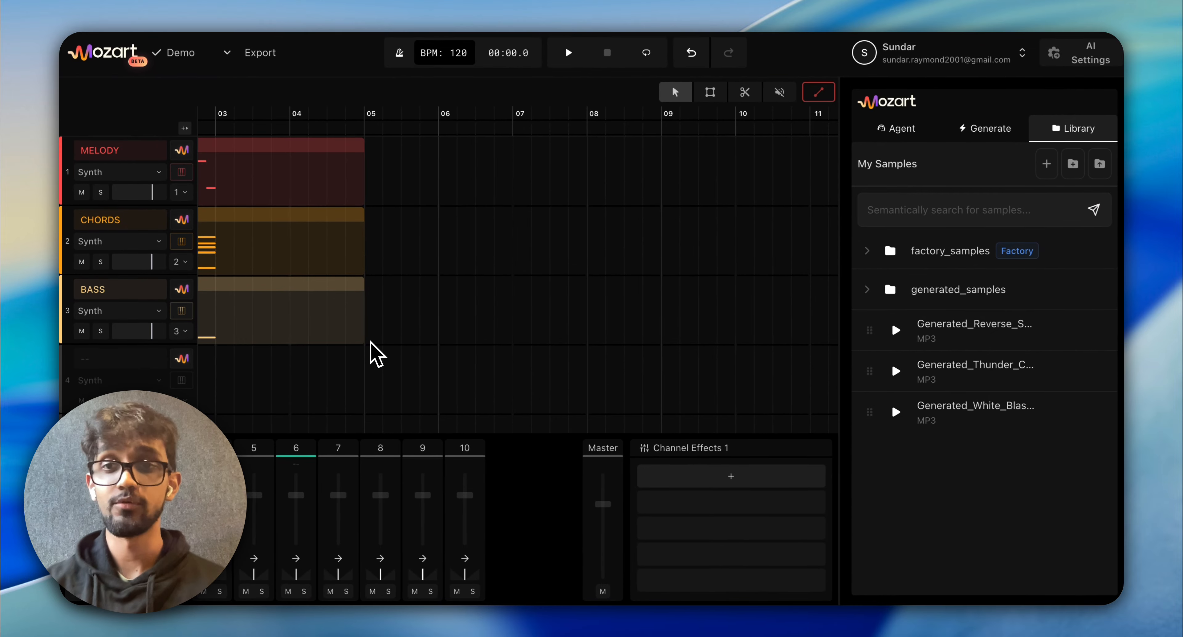
{"action": "scroll", "coordinate": [370, 342], "scroll_direction": "left", "scroll_amount": 3}
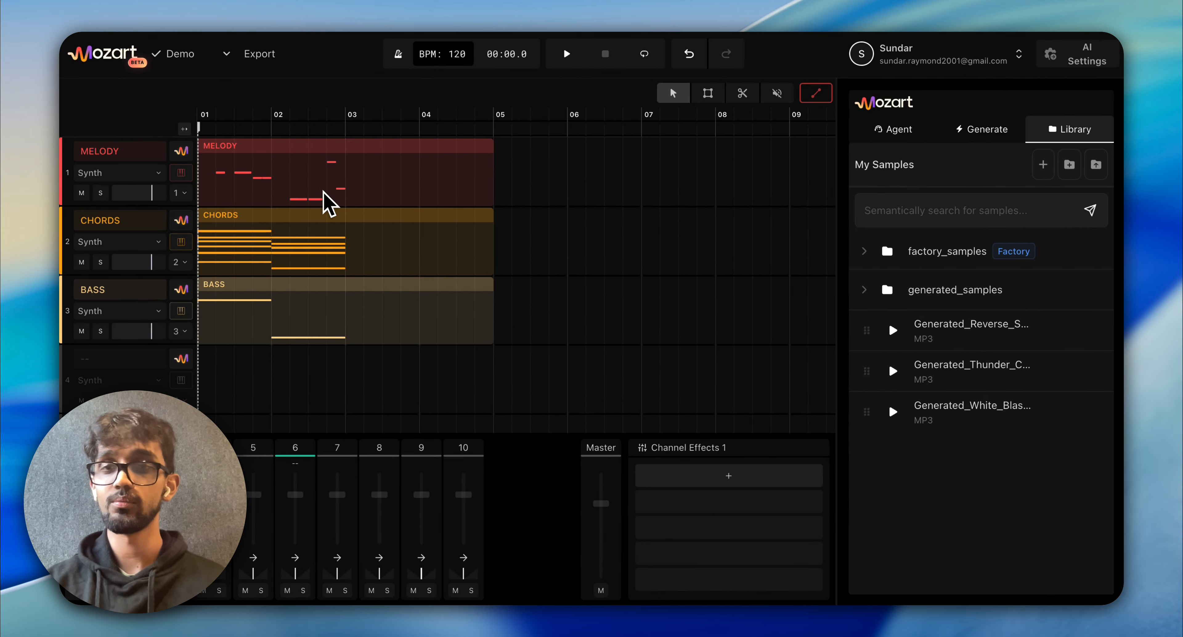
{"action": "scroll", "coordinate": [349, 216], "scroll_direction": "down", "scroll_amount": 3}
{"action": "scroll", "coordinate": [358, 244], "scroll_direction": "up", "scroll_amount": 3}
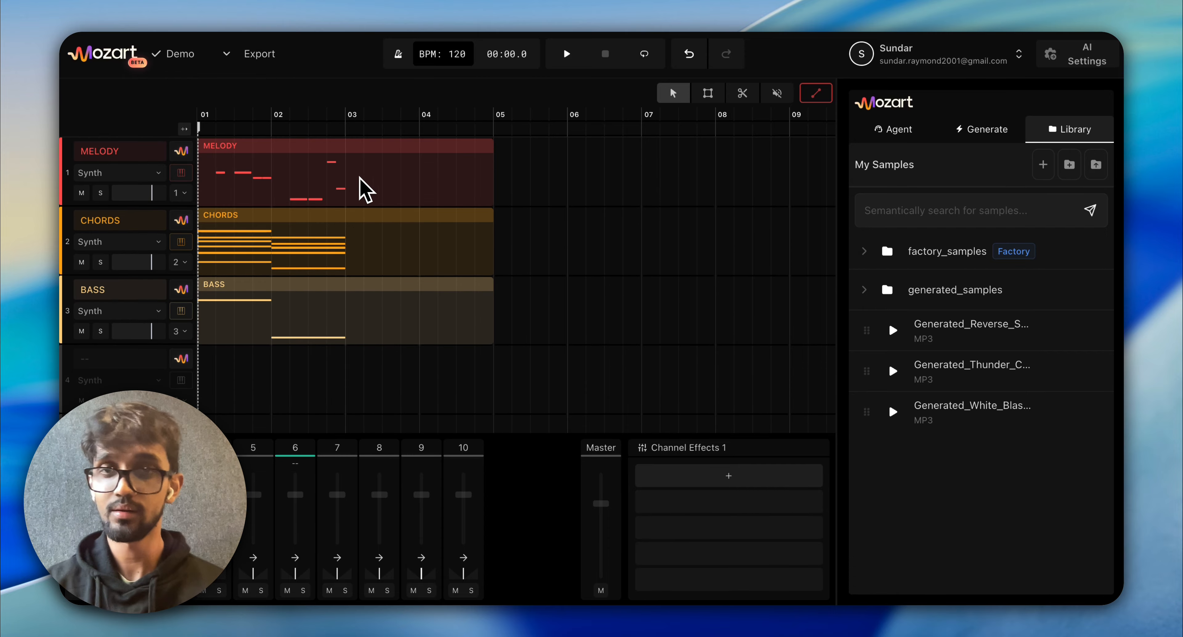
{"action": "double_click", "coordinate": [350, 186]}
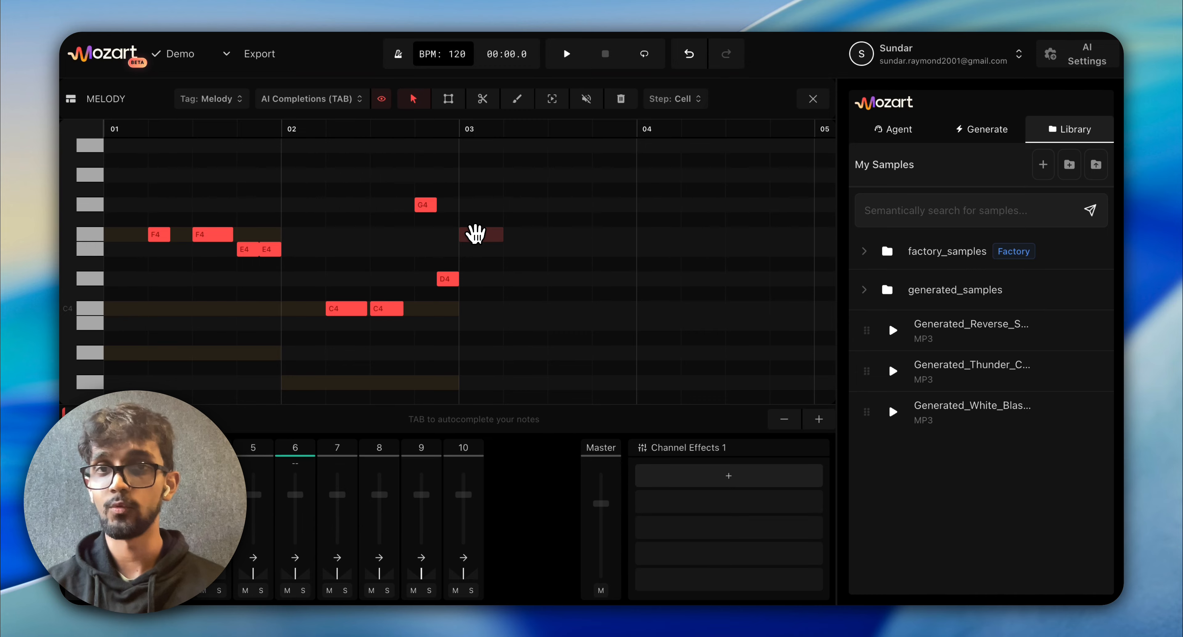
Place an F4 note at the start of bar 3 and delete it.
{"action": "left_click", "coordinate": [476, 234]}
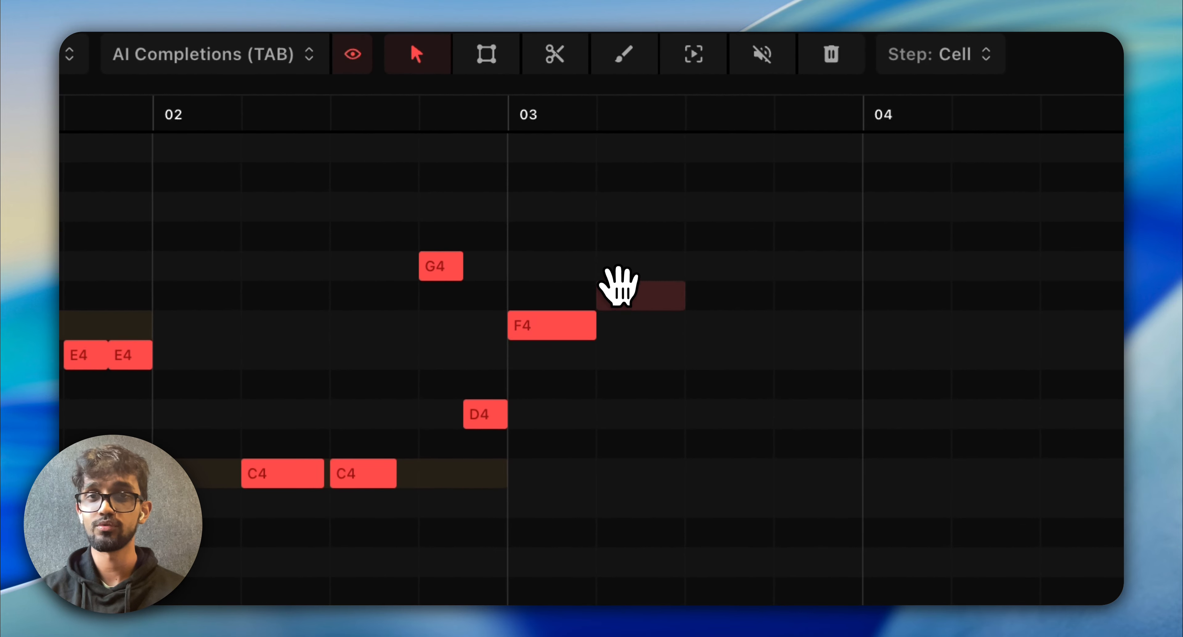
{"action": "left_click_drag", "start_coordinate": [618, 285], "coordinate": [621, 270]}
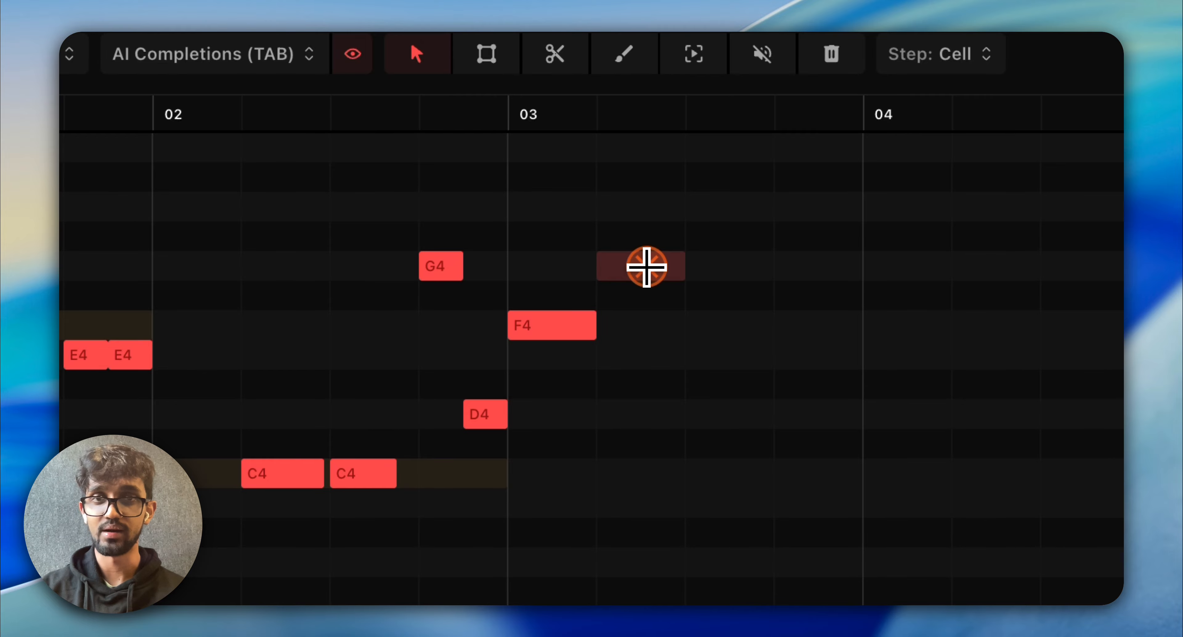
{"action": "right_click", "coordinate": [557, 338]}
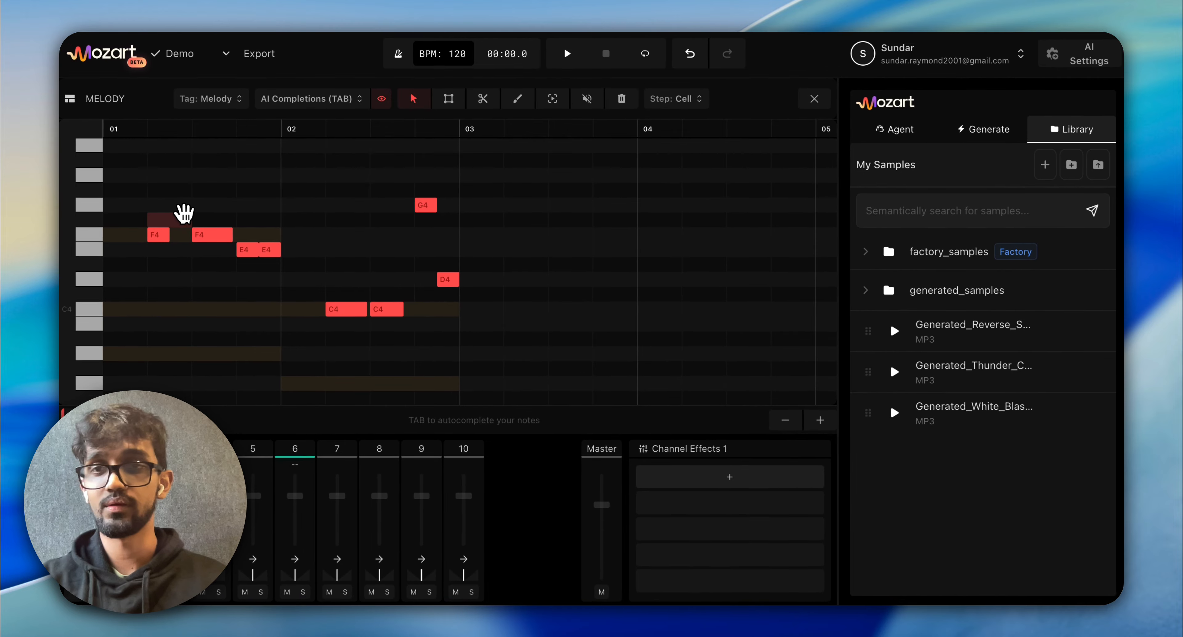
Select all the Melody notes in bars 1 and 2 with a selection box.
{"action": "left_click_drag", "start_coordinate": [142, 184], "coordinate": [480, 344]}
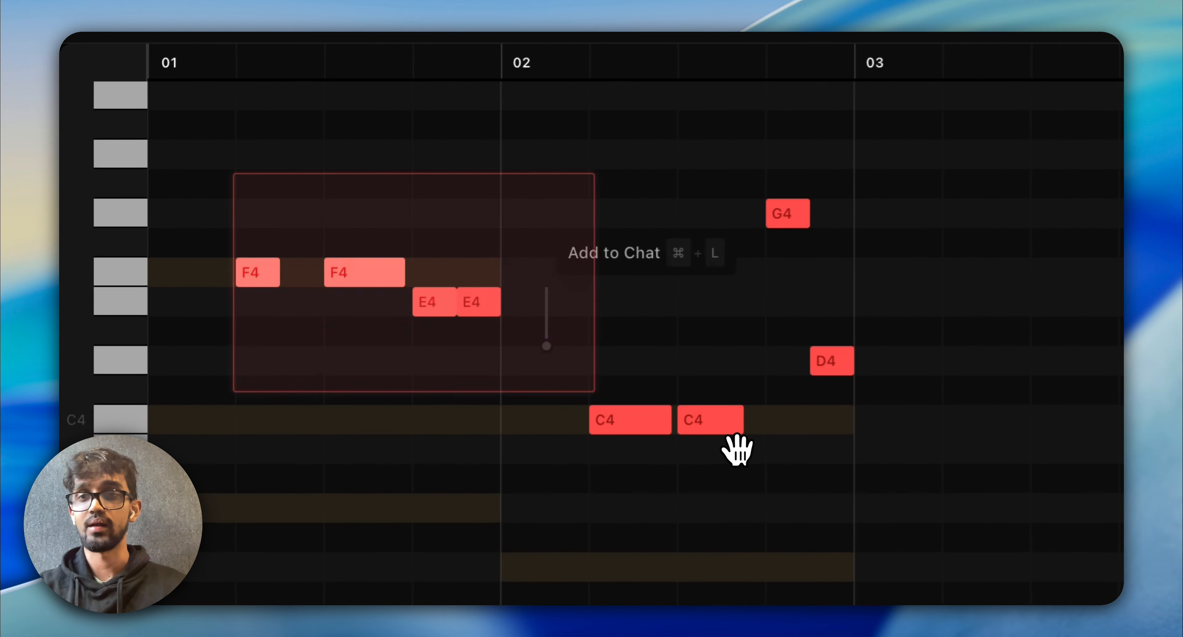
{"action": "left_click_drag", "start_coordinate": [696, 356], "coordinate": [697, 356]}
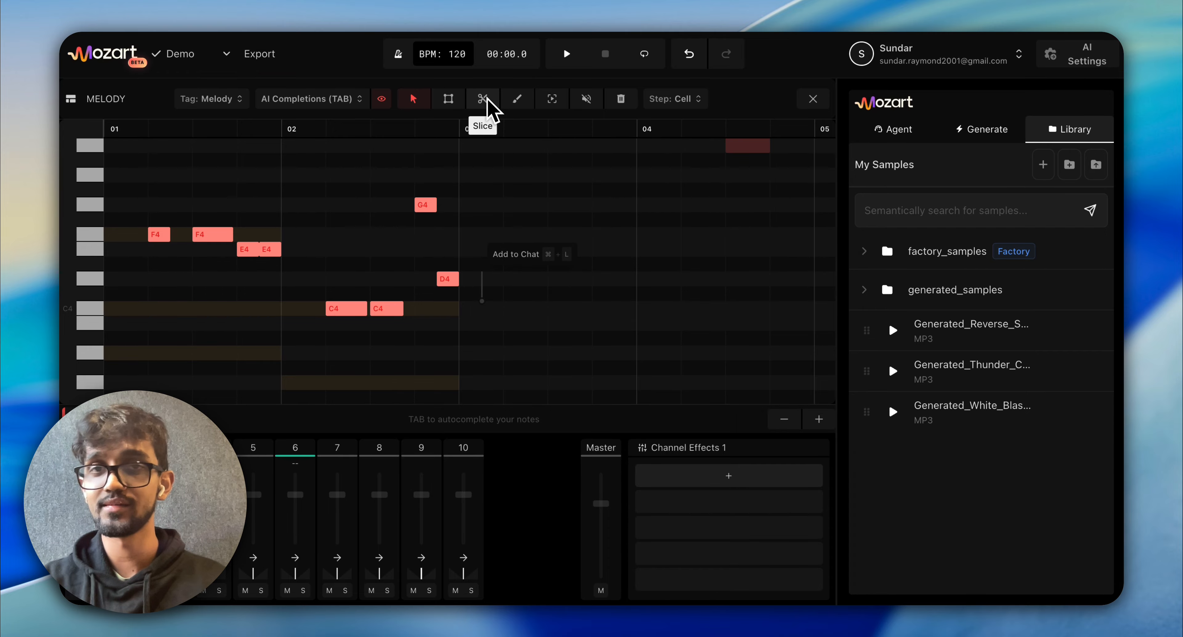
Paint notes along the F4 row from bar 3 with the brush tool, and erase them.
{"action": "left_click", "coordinate": [517, 99]}
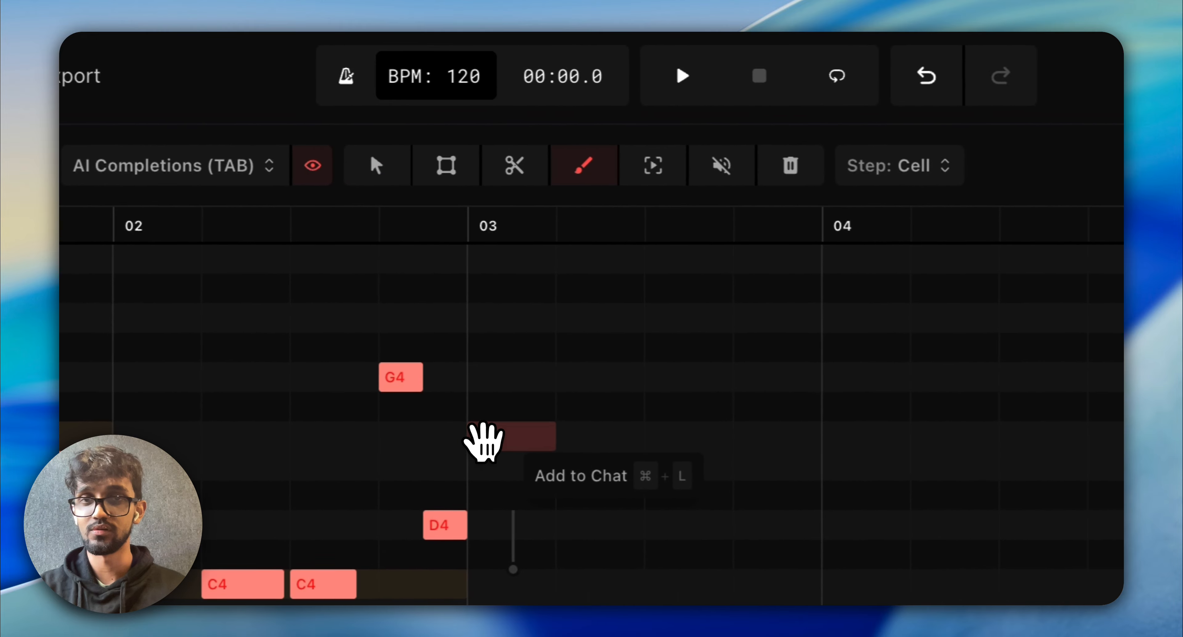
{"action": "left_click_drag", "start_coordinate": [462, 234], "coordinate": [544, 234]}
{"action": "mouse_move", "coordinate": [606, 436]}
{"action": "left_mouse_down"}
{"action": "mouse_move", "coordinate": [739, 436]}
{"action": "mouse_move", "coordinate": [529, 436]}
{"action": "mouse_move", "coordinate": [475, 448]}
{"action": "left_mouse_up"}
Mute the G4 and D4 notes at the end of bar 2 and return to the selection tool.
{"action": "left_click", "coordinate": [615, 165]}
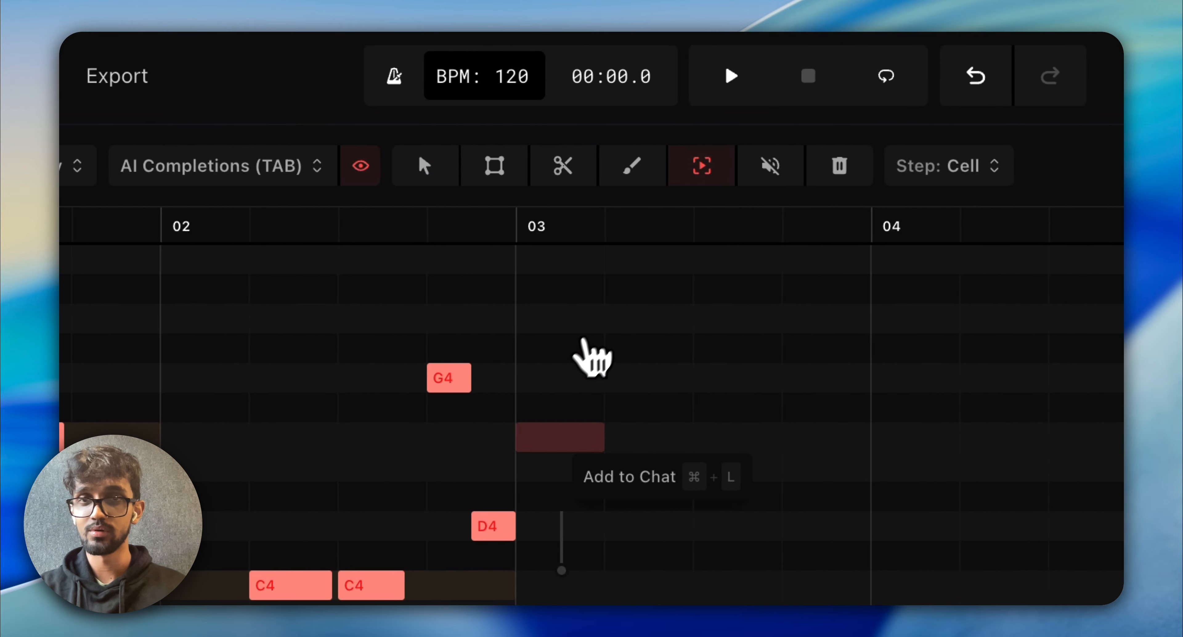
{"action": "left_click", "coordinate": [785, 171]}
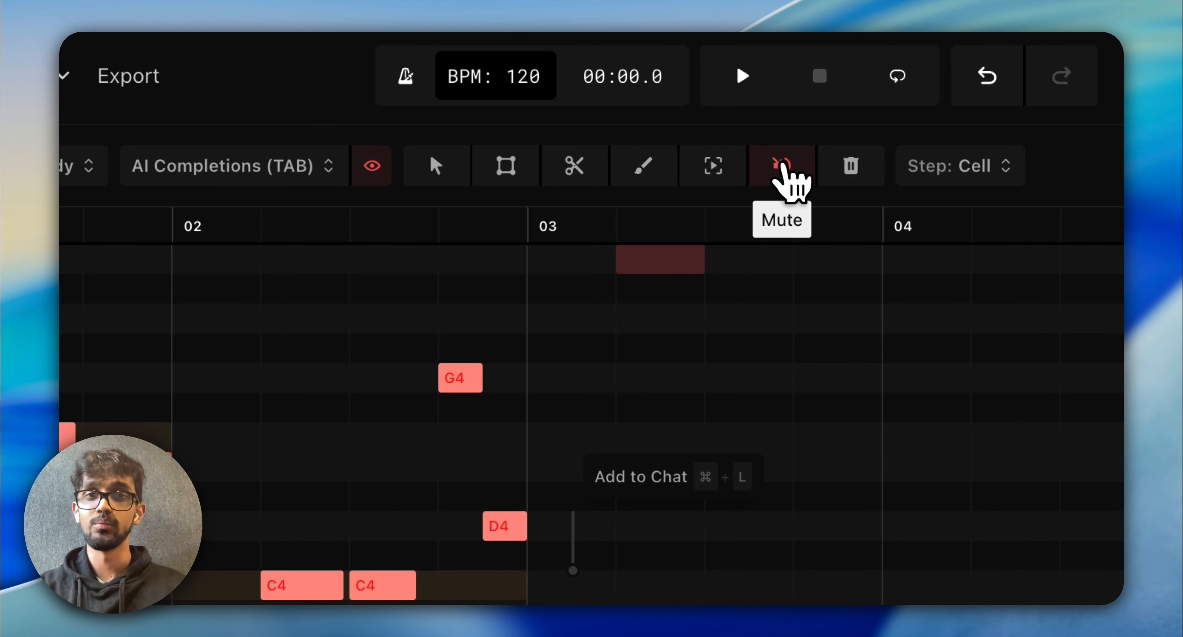
{"action": "left_click", "coordinate": [450, 380]}
{"action": "left_click", "coordinate": [494, 532]}
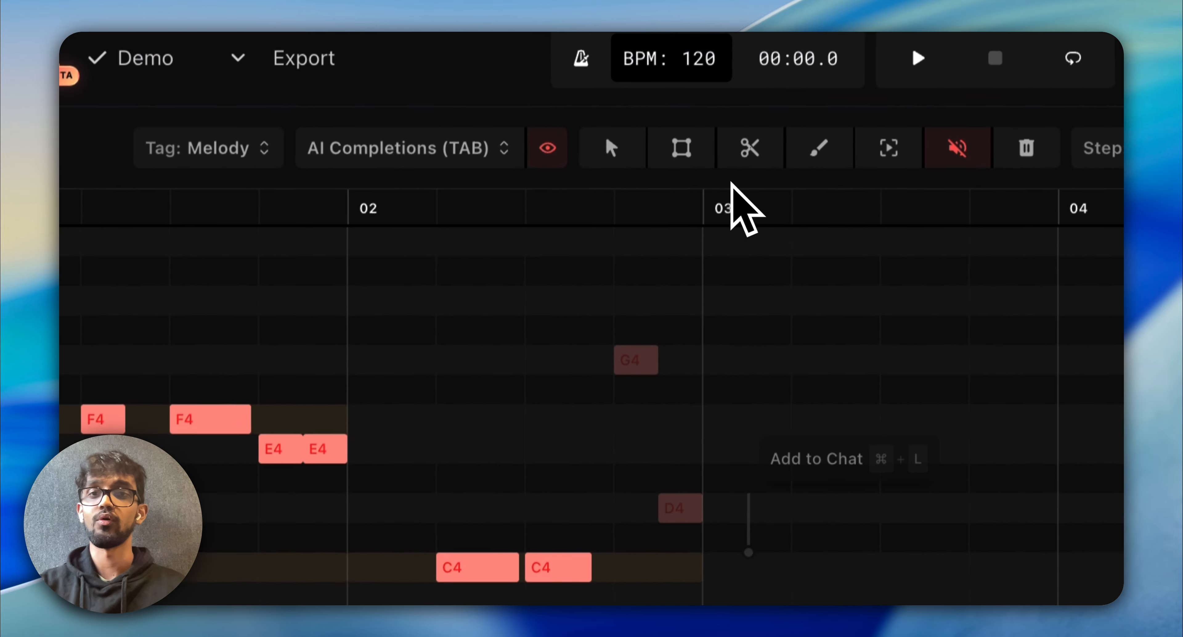
{"action": "left_click", "coordinate": [612, 147]}
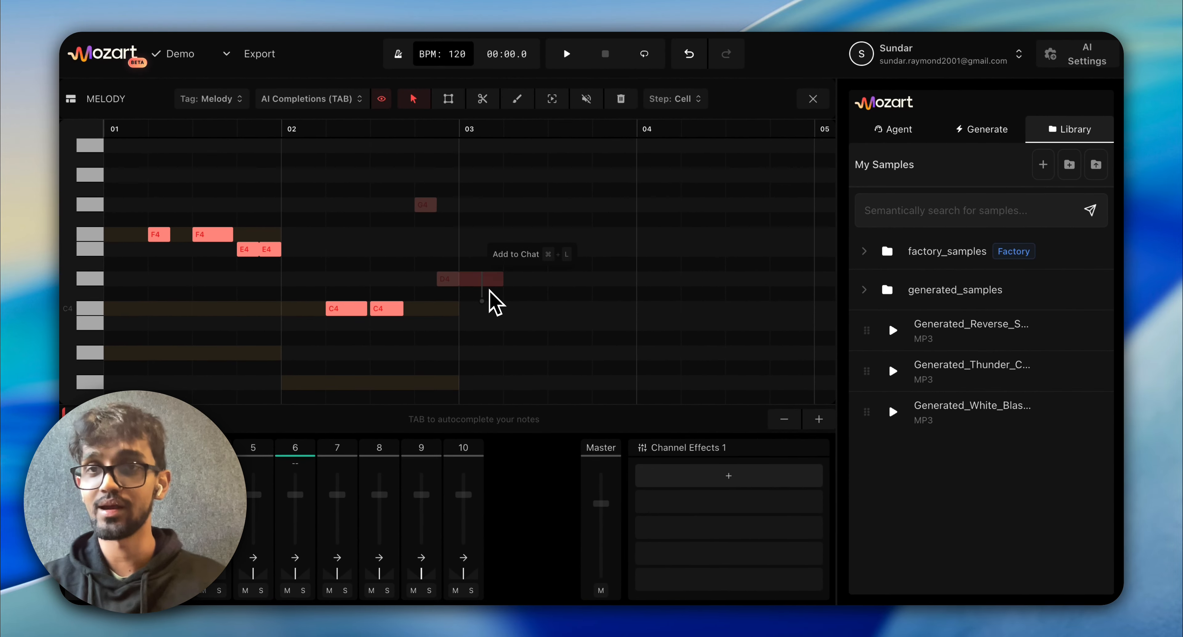
Switch to the arrangement view, reopen the Melody clip's notes, and return to the arrangement view.
{"action": "left_click", "coordinate": [804, 106]}
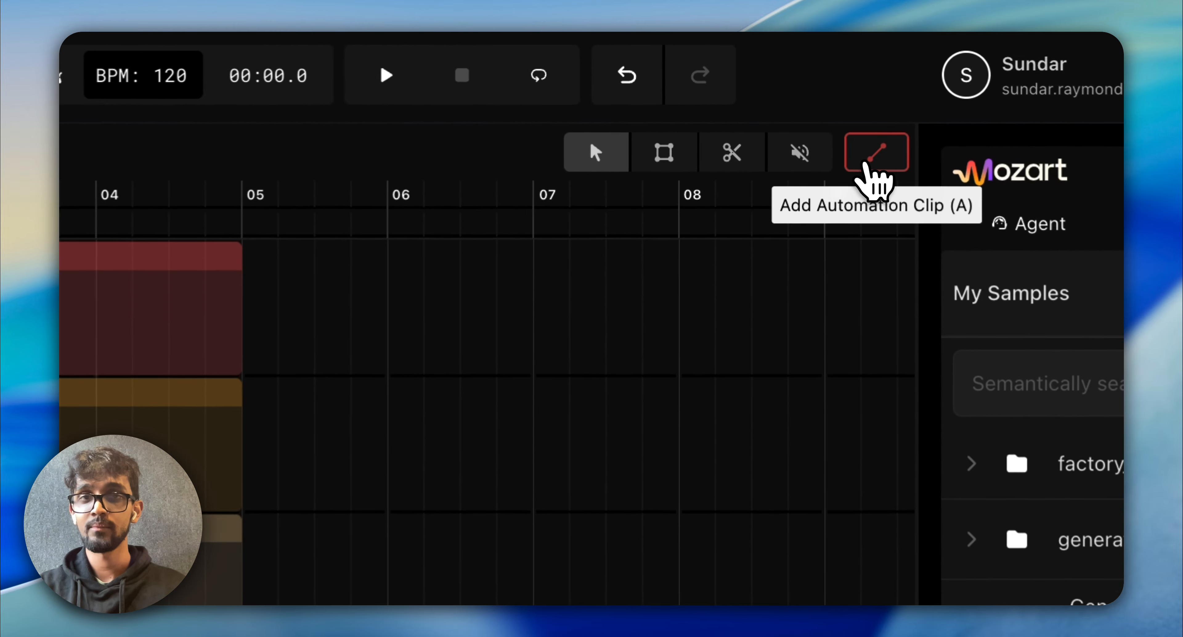
{"action": "double_click", "coordinate": [416, 195]}
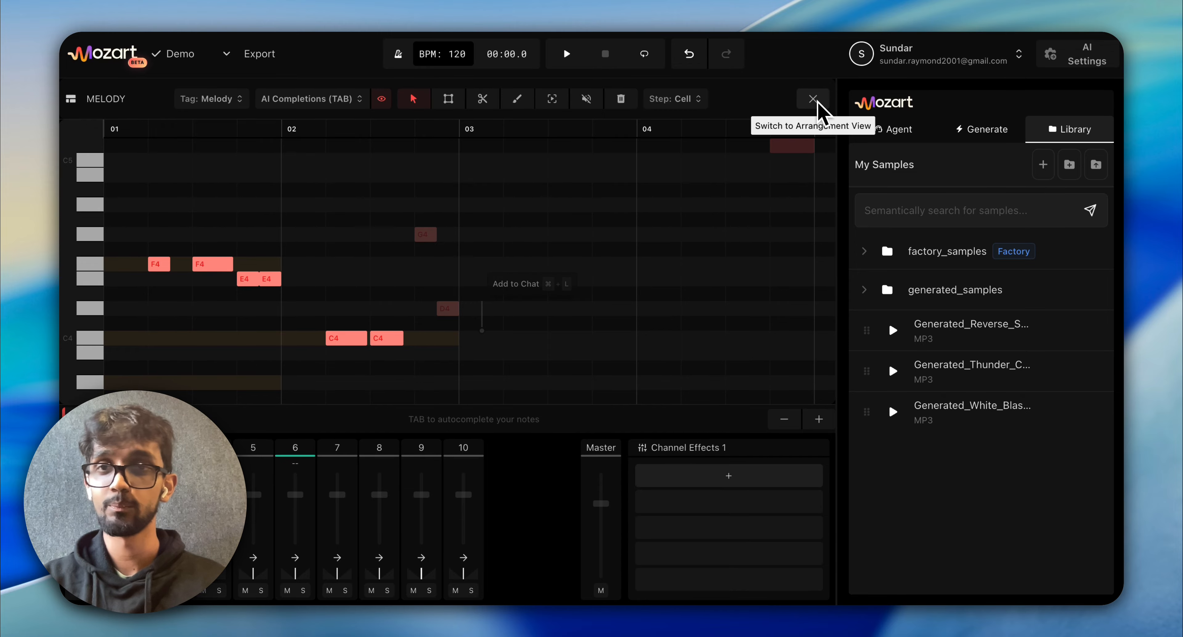
{"action": "left_click", "coordinate": [815, 102]}
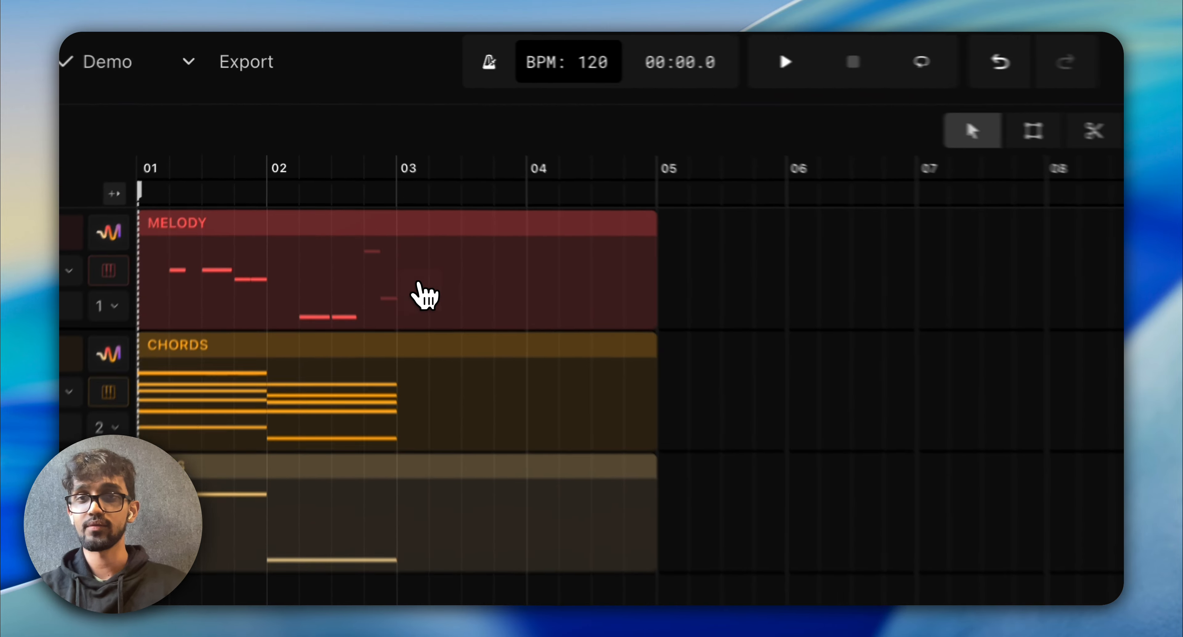
Move the Melody clip past bar 5 and onto the Chords track, and put it back at bar 1 of the Melody track.
{"action": "left_click_drag", "start_coordinate": [358, 186], "coordinate": [690, 199]}
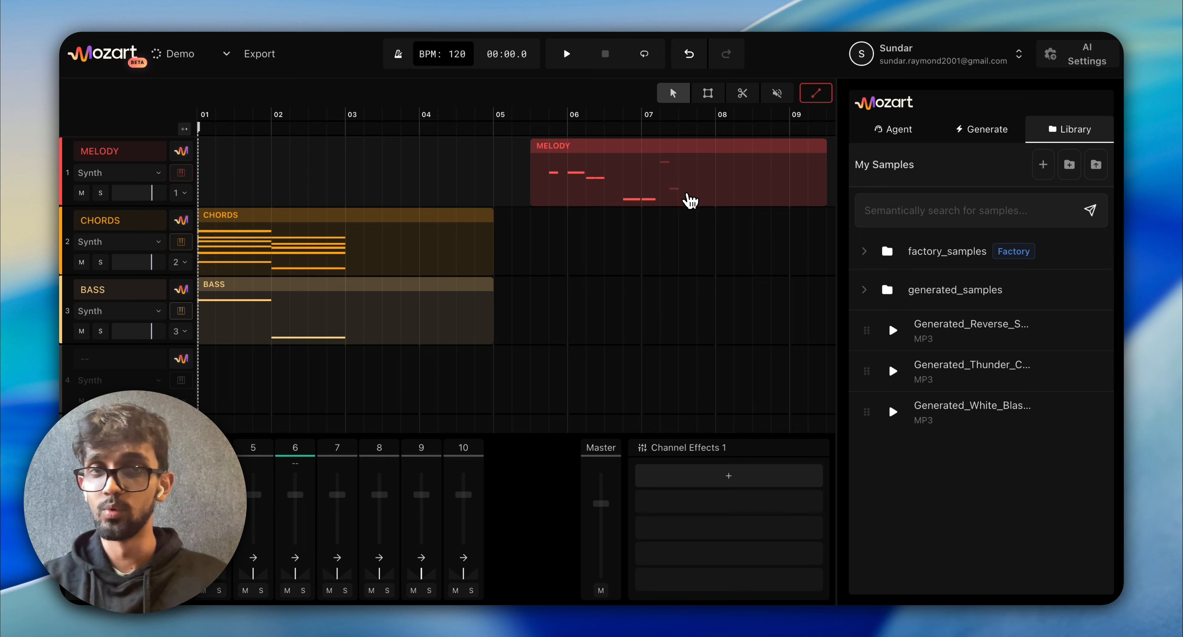
{"action": "left_click_drag", "start_coordinate": [690, 200], "coordinate": [683, 263]}
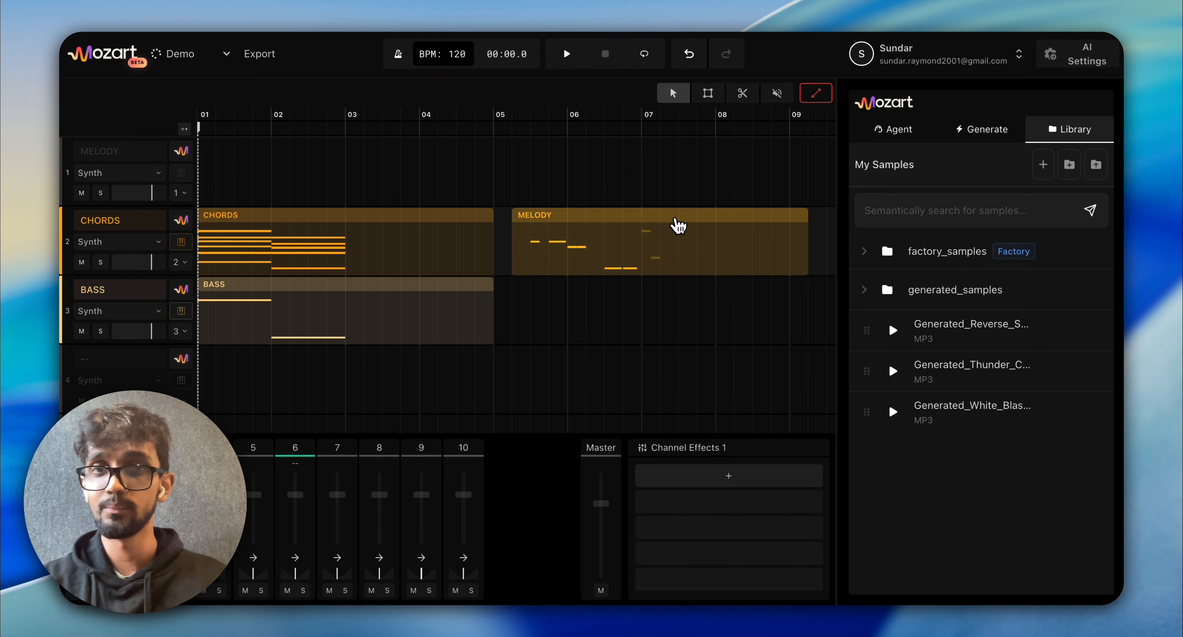
{"action": "left_click_drag", "start_coordinate": [678, 225], "coordinate": [279, 179]}
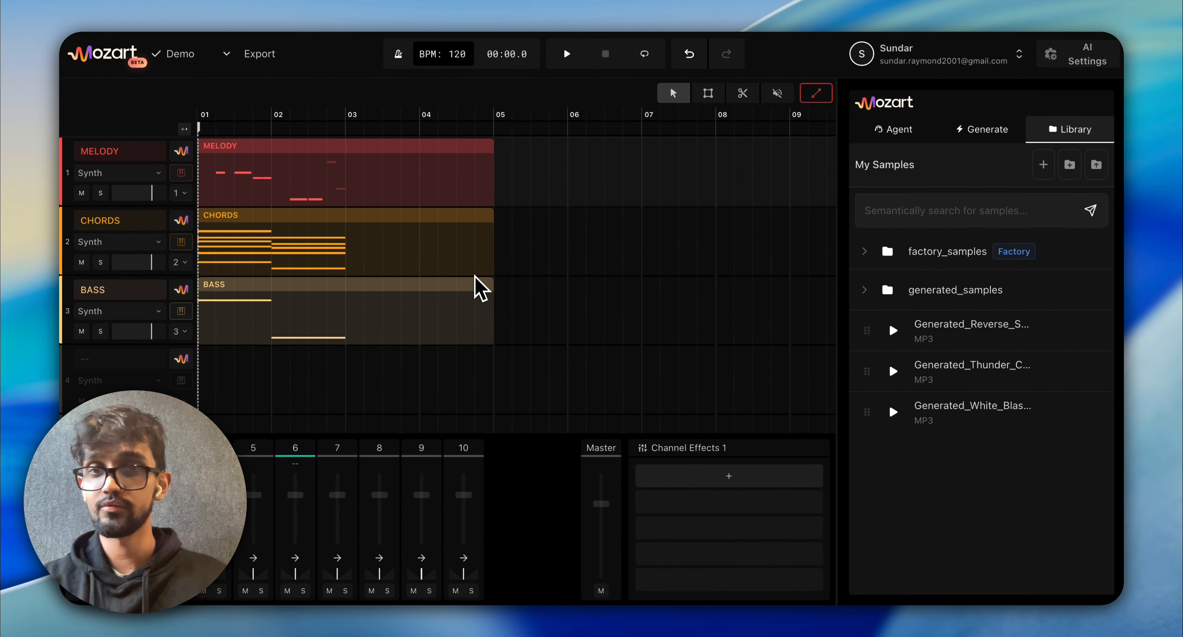
Select the Melody, Chords and Bass clips together with a selection box.
{"action": "scroll", "coordinate": [469, 350], "scroll_direction": "down", "scroll_amount": 1}
{"action": "scroll", "coordinate": [436, 343], "scroll_direction": "up", "scroll_amount": 1}
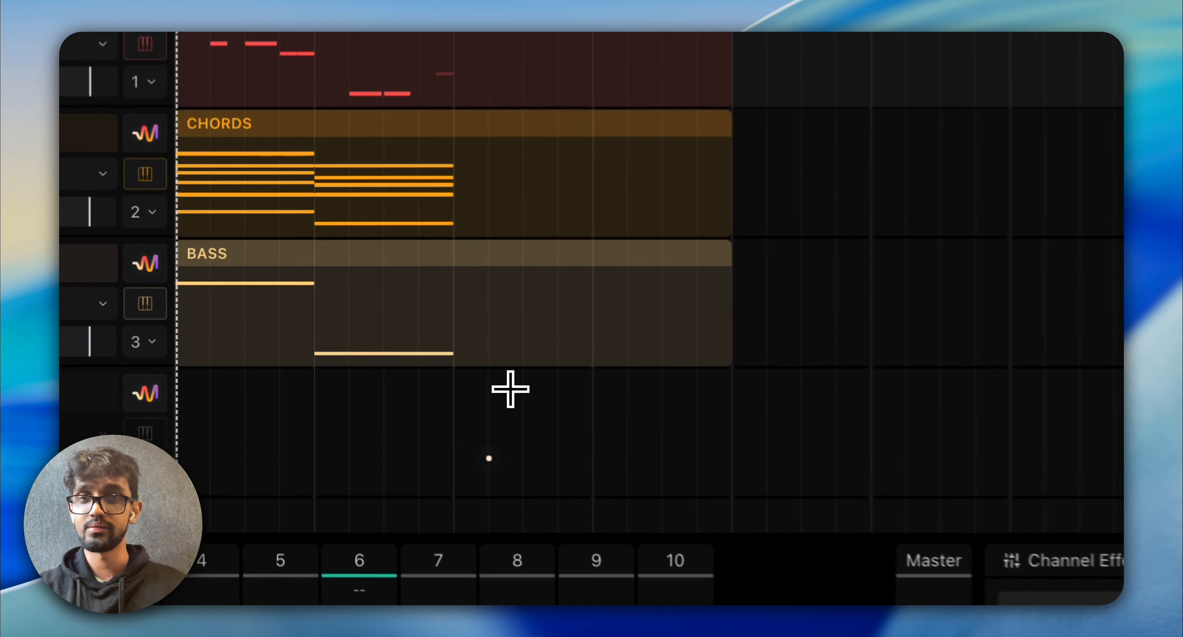
{"action": "left_click_drag", "start_coordinate": [364, 390], "coordinate": [523, 157]}
{"action": "left_click_drag", "start_coordinate": [728, 221], "coordinate": [728, 225]}
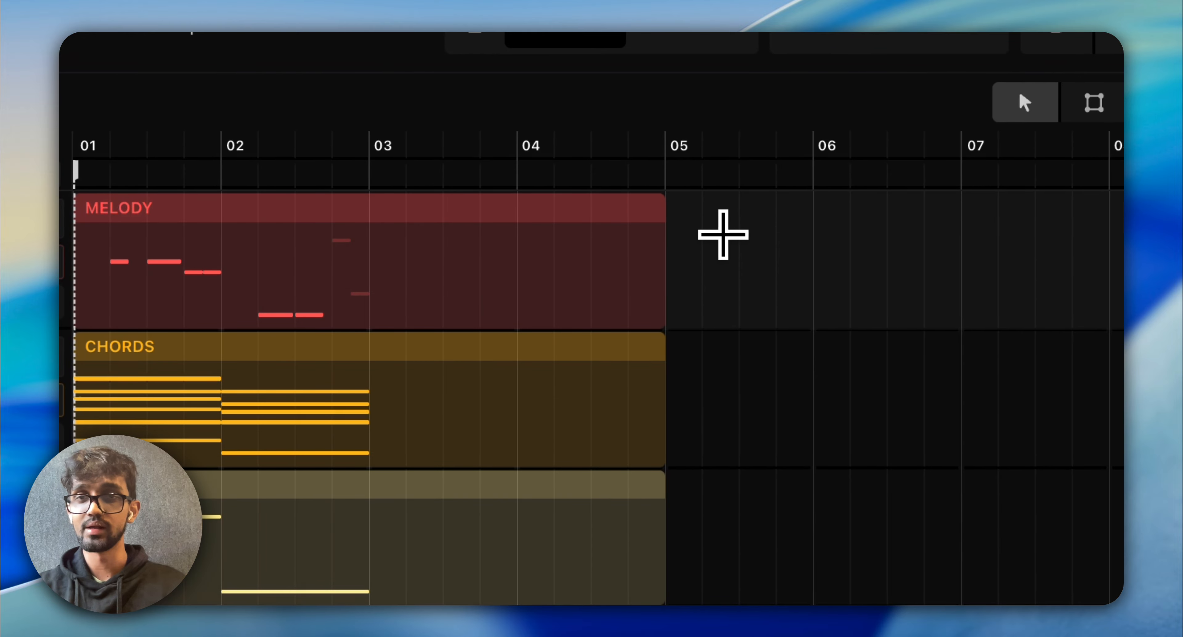
Move the three selected clips along the timeline and back, and undo the removal of the Melody clip.
{"action": "left_click_drag", "start_coordinate": [436, 299], "coordinate": [770, 436]}
{"action": "left_click_drag", "start_coordinate": [569, 276], "coordinate": [309, 201]}
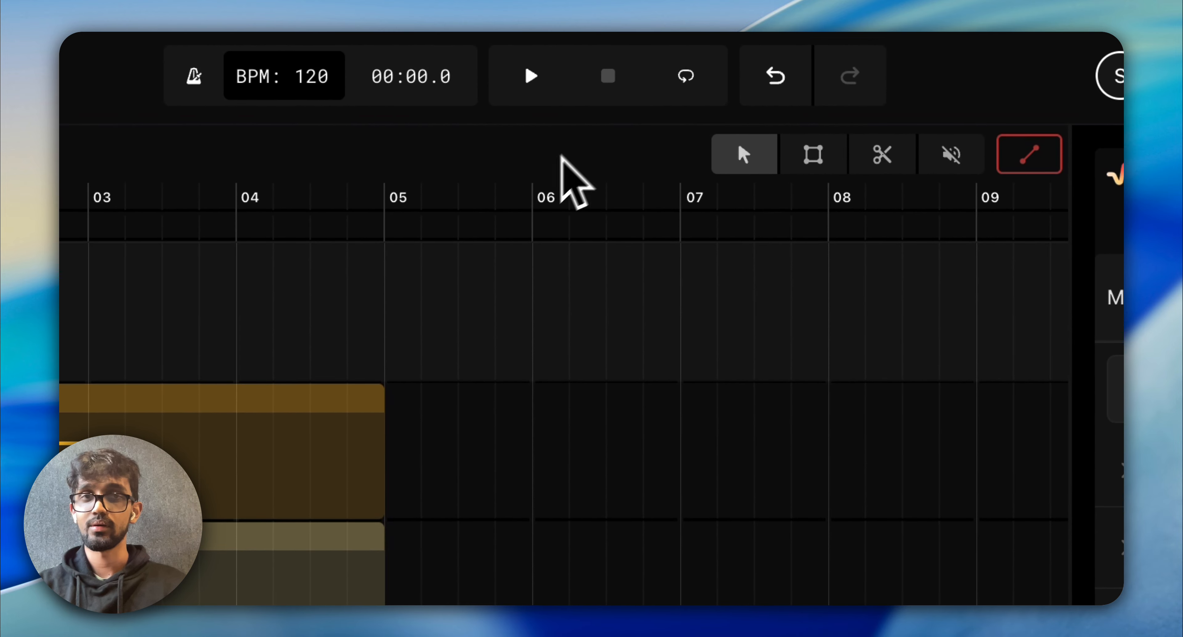
{"action": "left_click", "coordinate": [777, 76]}
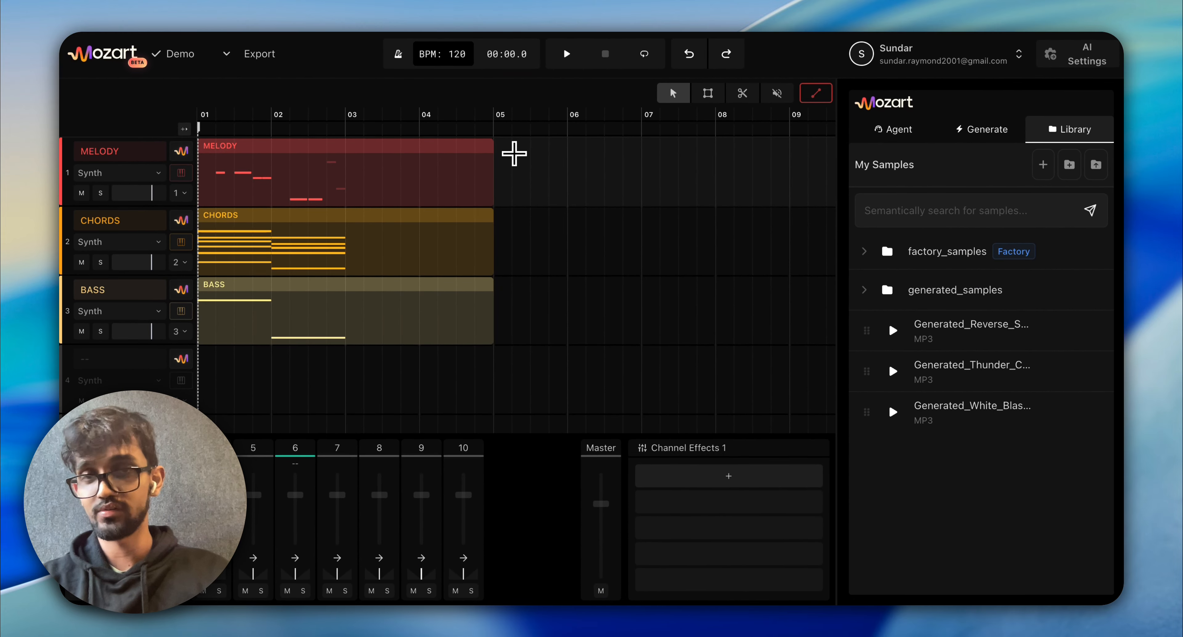
Delete the three selected clips from the arrangement and undo the deletion.
{"action": "key", "text": "BackSpace"}
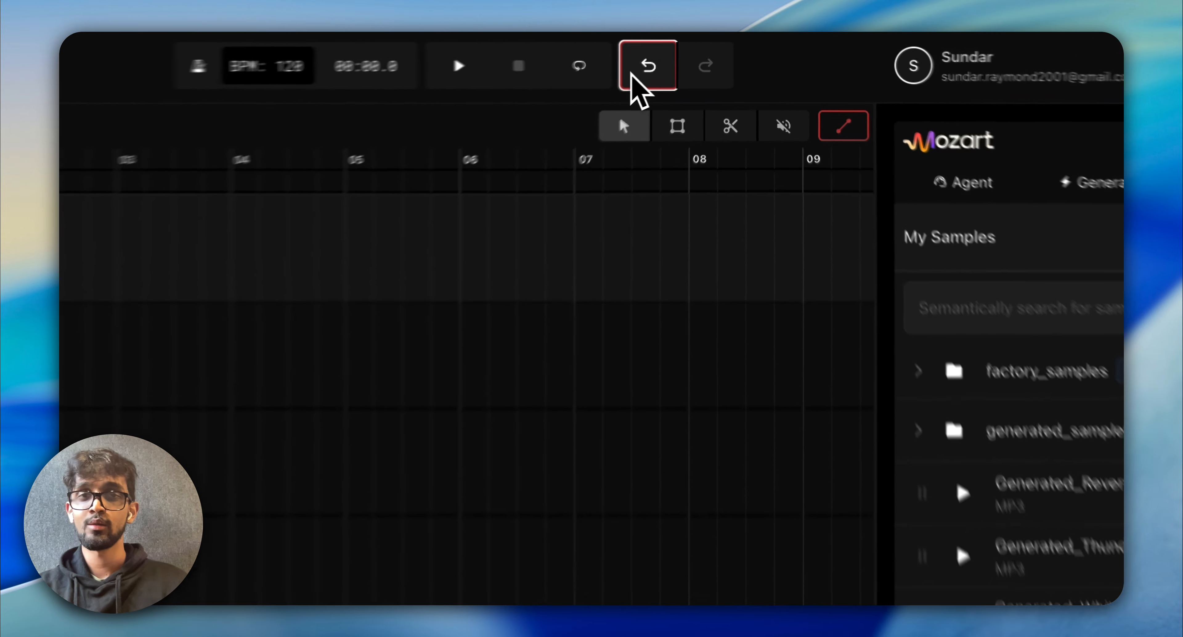
{"action": "left_click", "coordinate": [689, 54]}
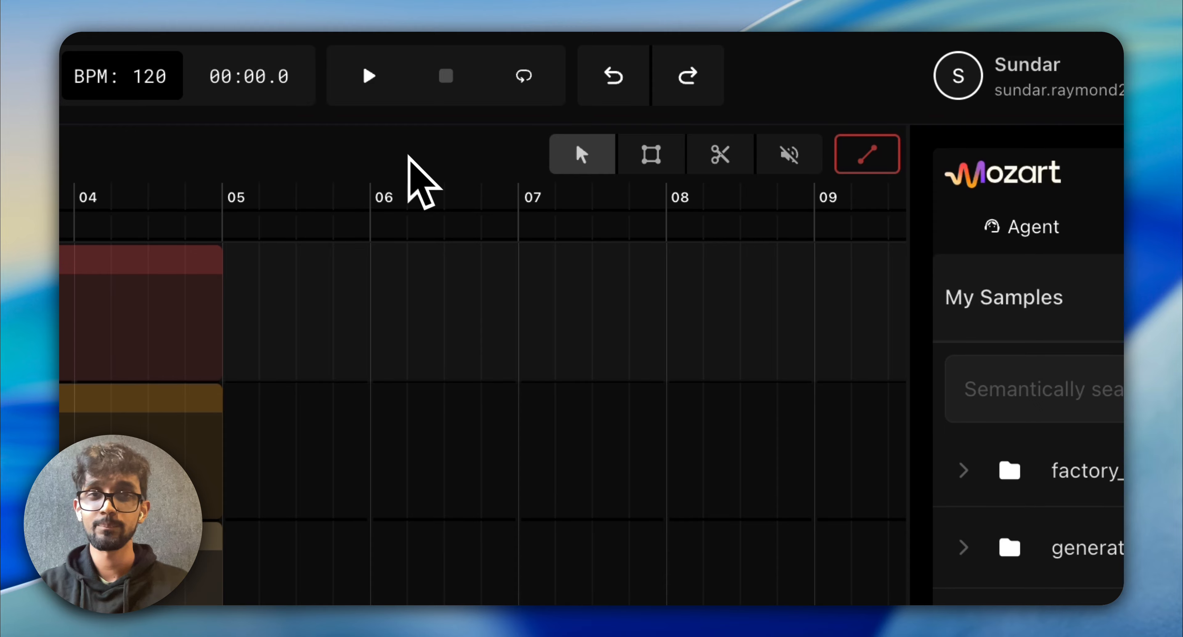
Mute and unmute the Chords clip with the mute tool, return to the selection tool, and mute and unmute the whole Chords track.
{"action": "left_click", "coordinate": [795, 156]}
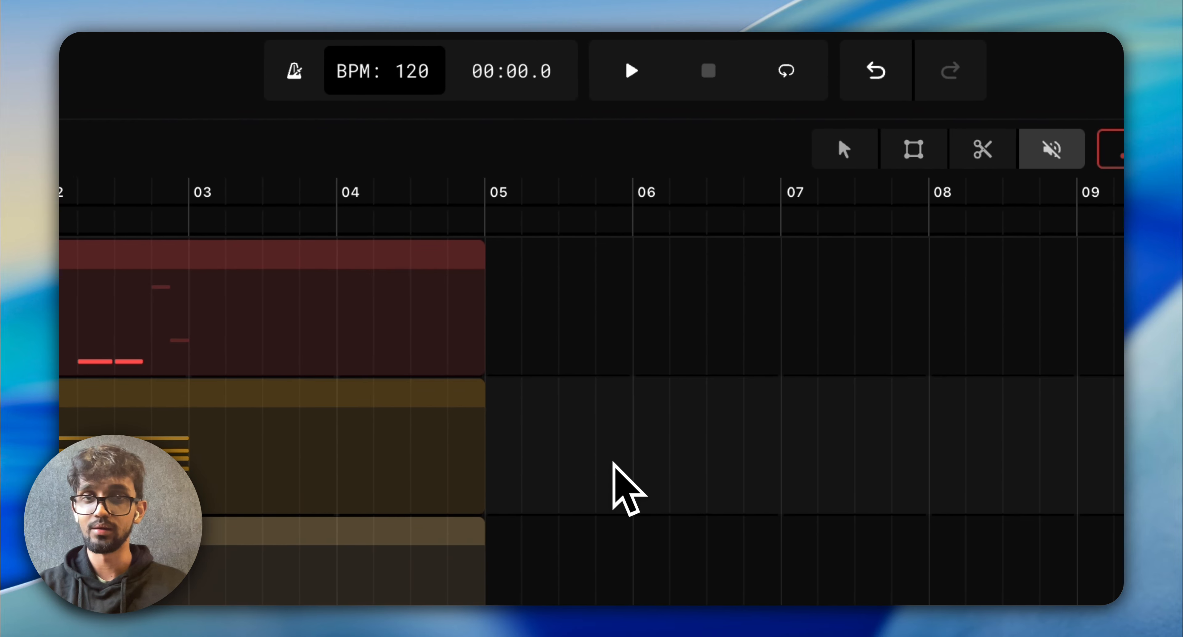
{"action": "left_click", "coordinate": [364, 473]}
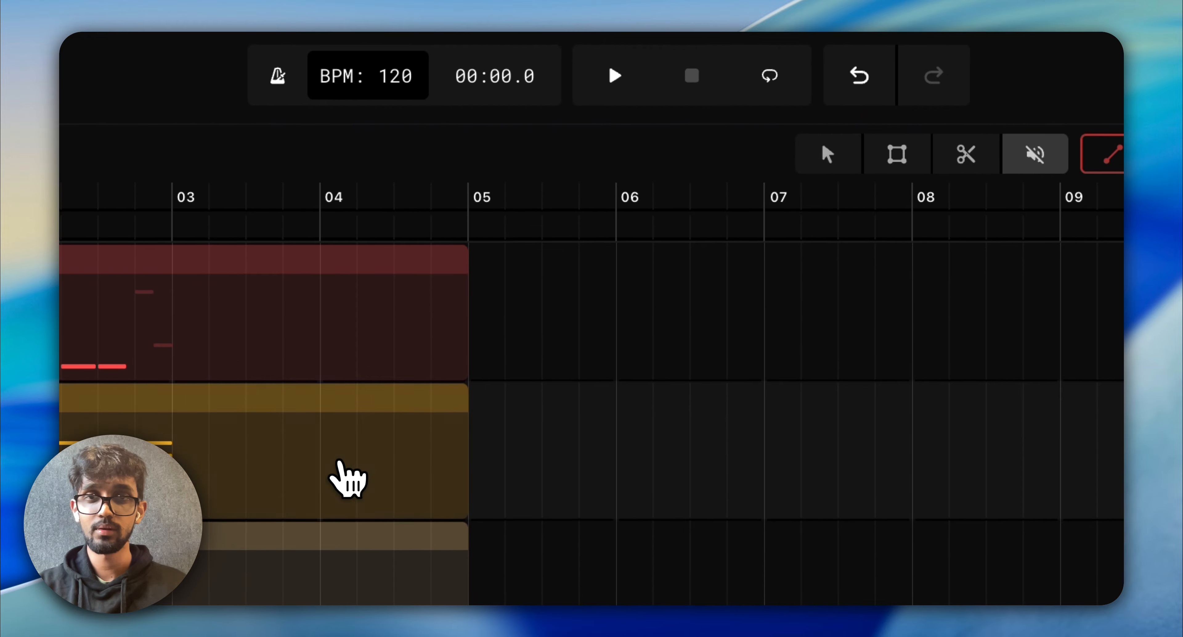
{"action": "left_click", "coordinate": [856, 147]}
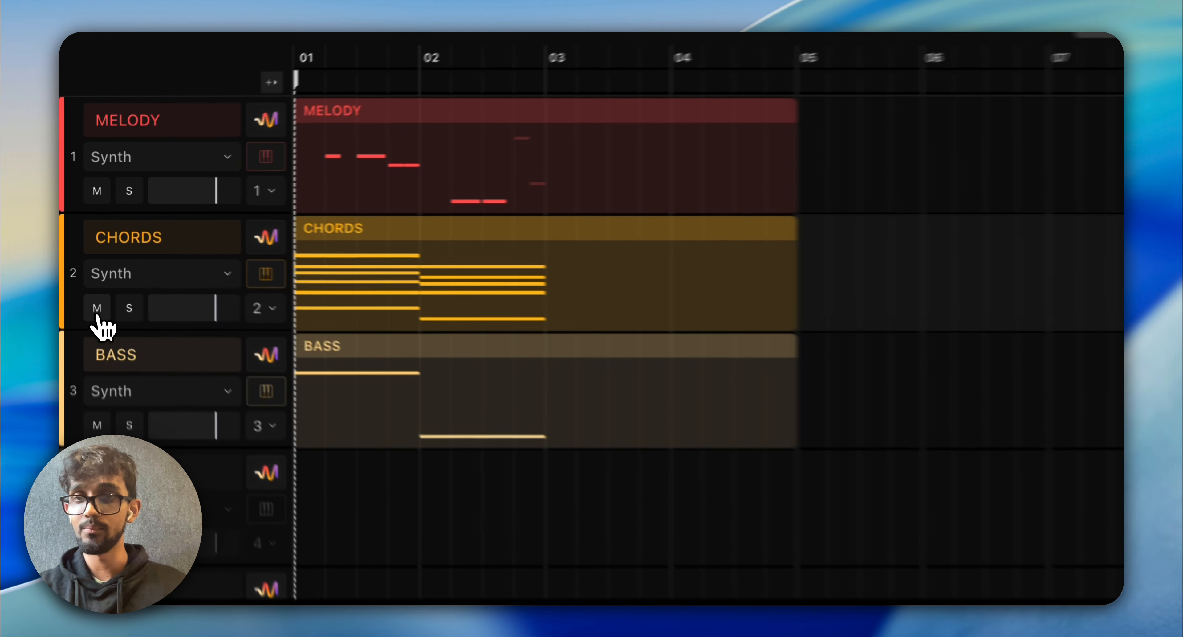
{"action": "left_click", "coordinate": [82, 262]}
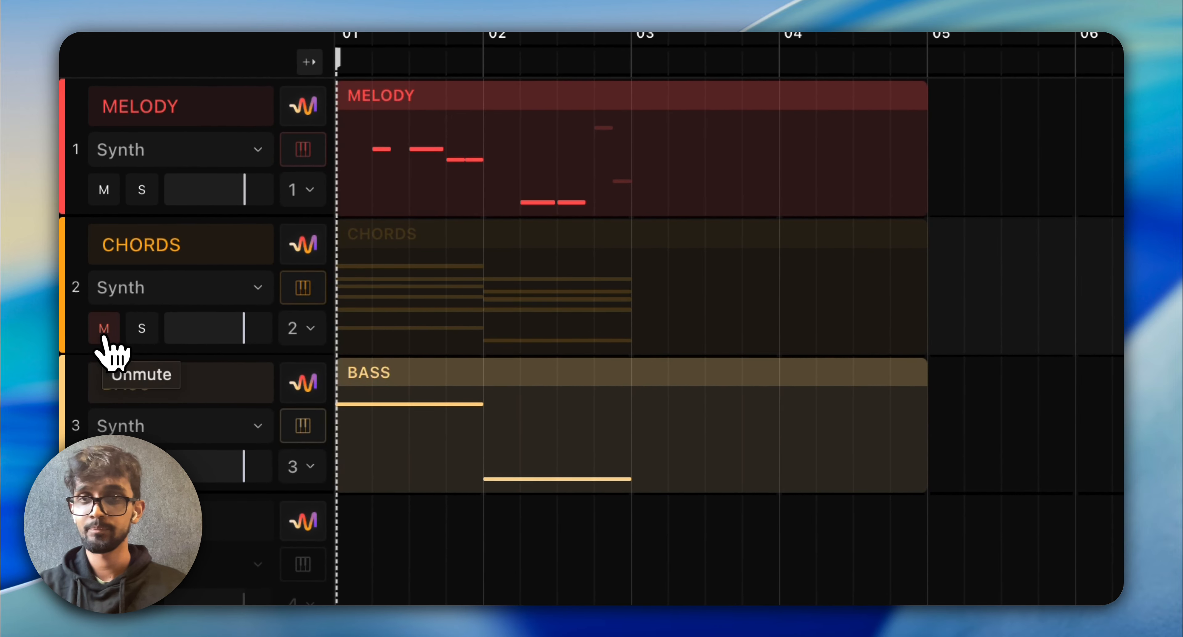
{"action": "left_click", "coordinate": [105, 328]}
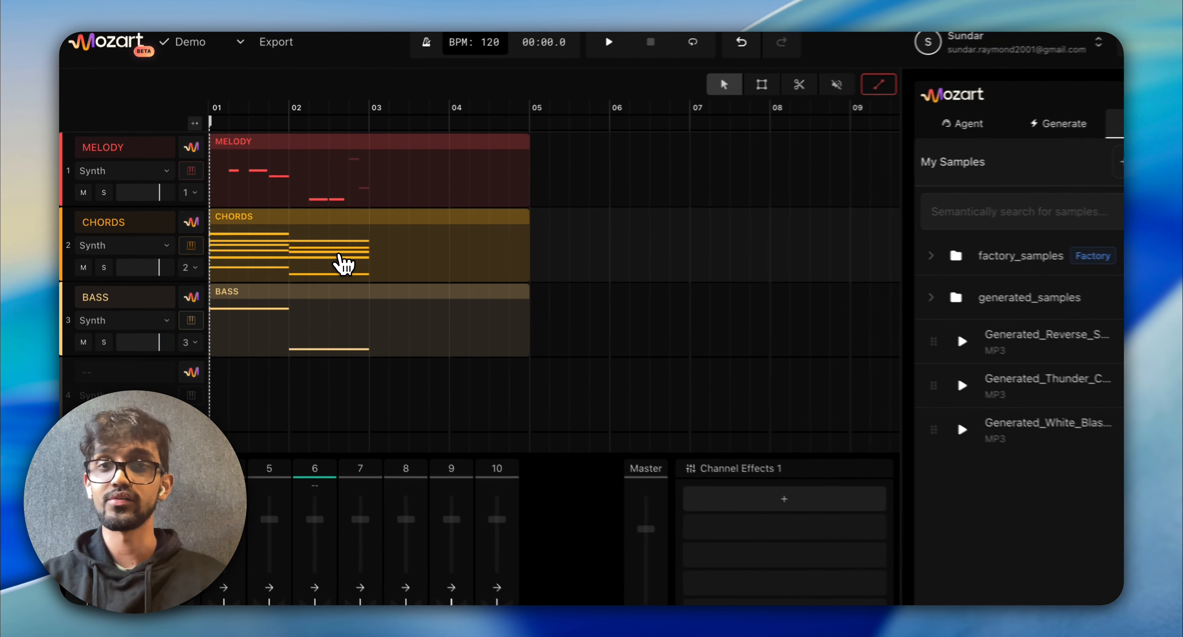
Solo the Chords track, play the arrangement, stop playback and turn the solo off.
{"action": "left_click", "coordinate": [101, 263]}
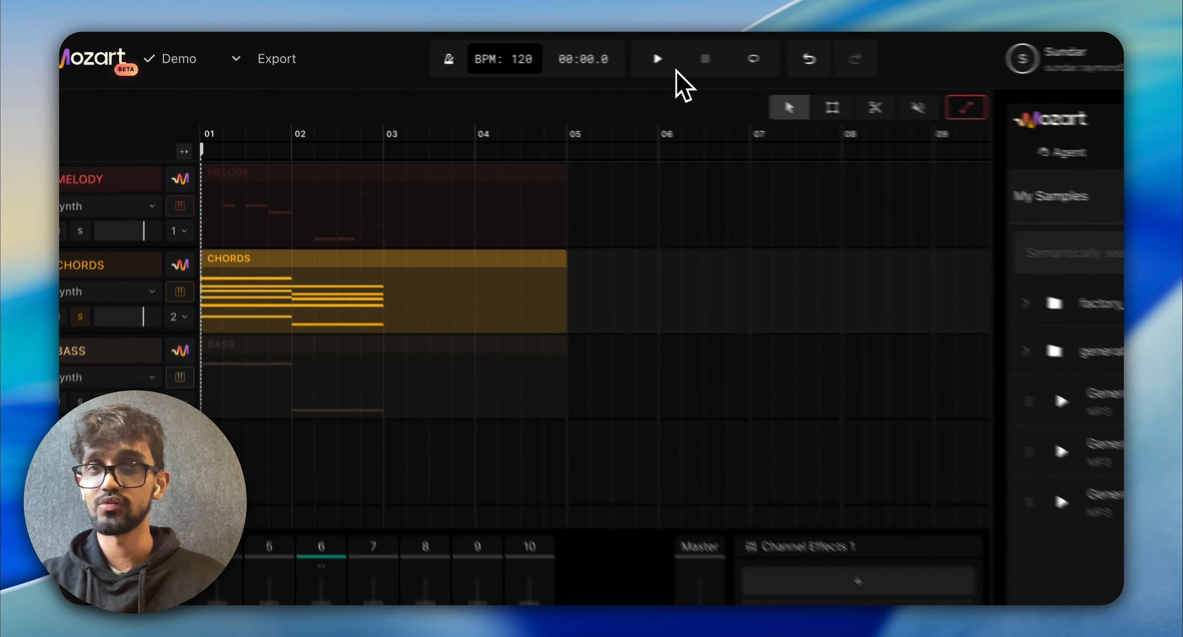
{"action": "key", "text": "space"}
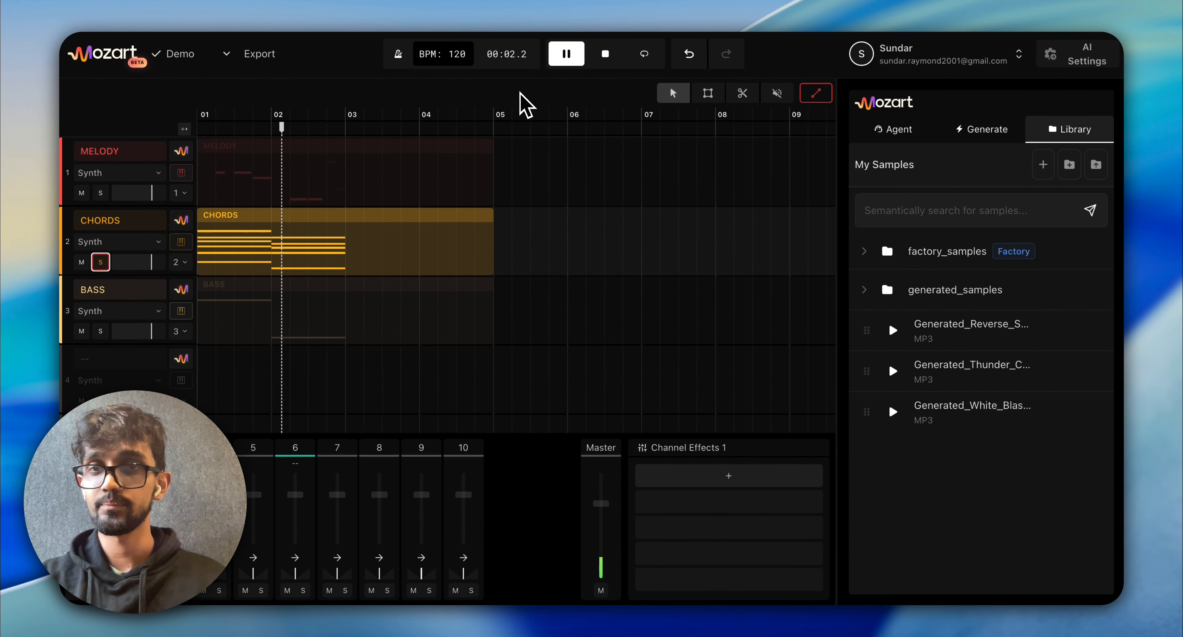
{"action": "left_click", "coordinate": [607, 60]}
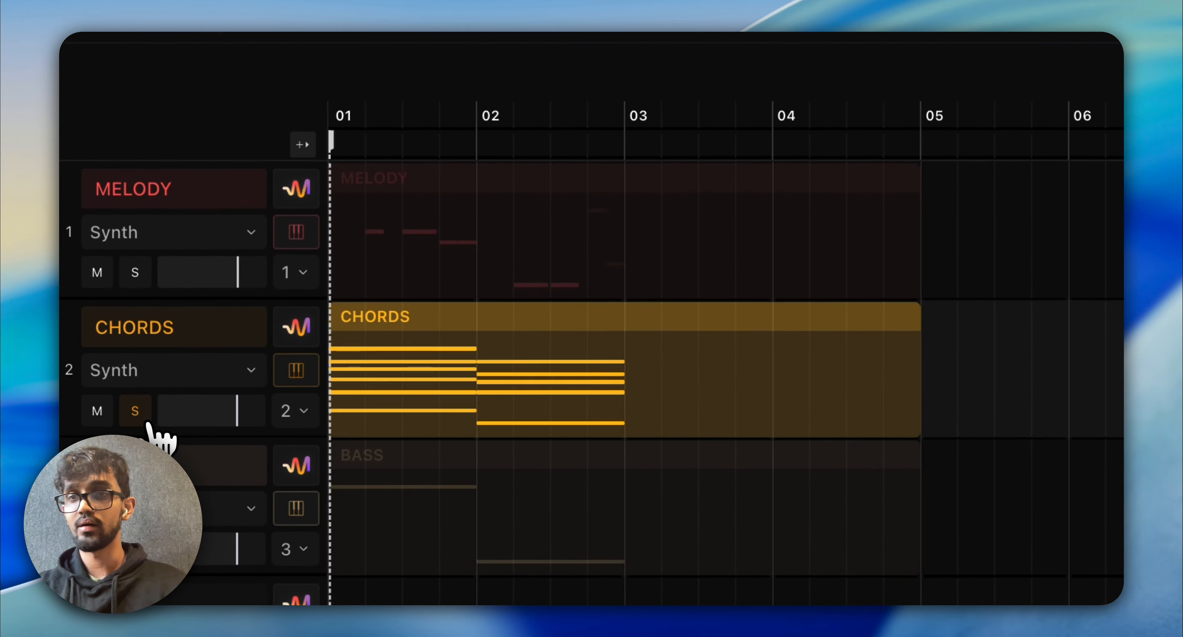
{"action": "left_click", "coordinate": [138, 414]}
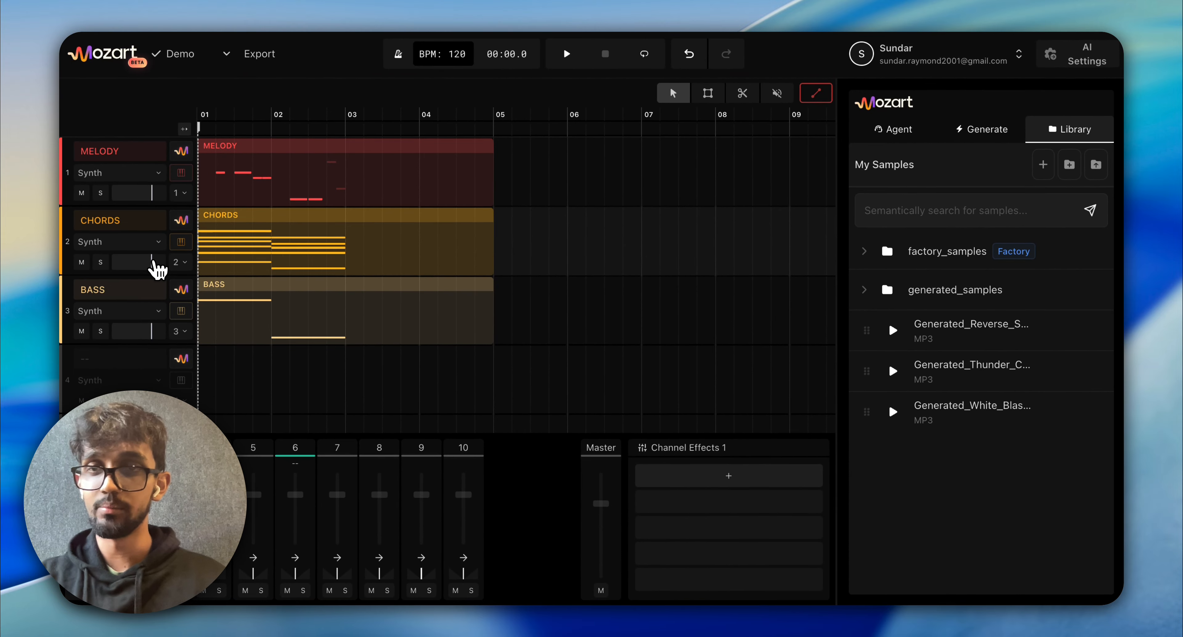
Route the Chords track to mixer channel 5.
{"action": "left_click_drag", "start_coordinate": [153, 260], "coordinate": [155, 265]}
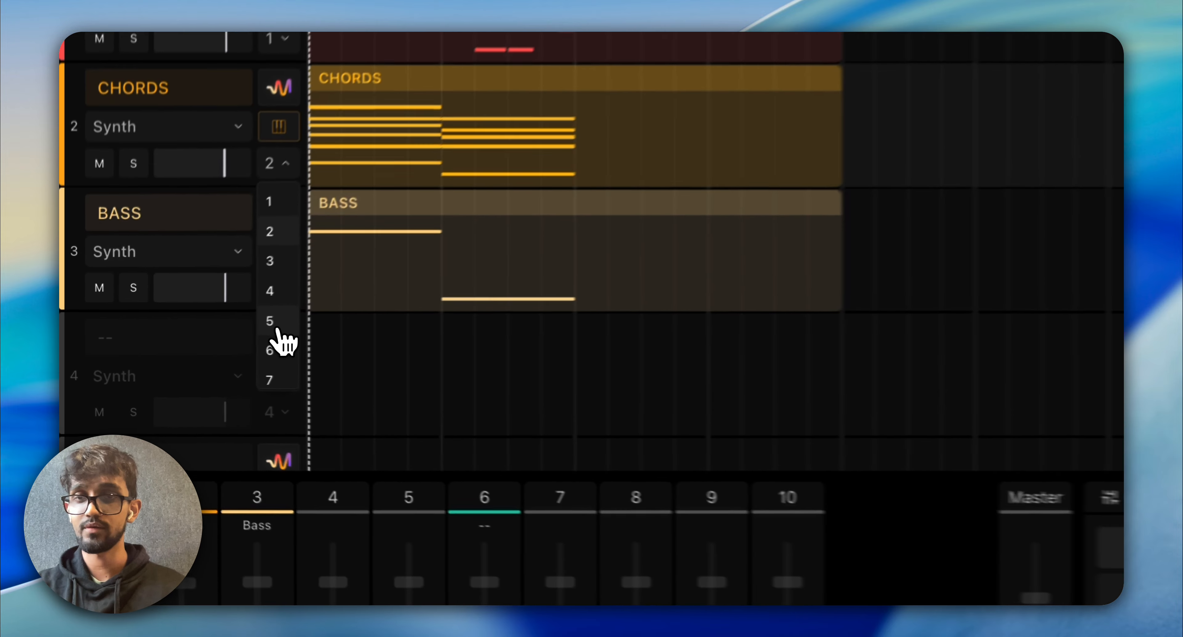
{"action": "left_click", "coordinate": [179, 350]}
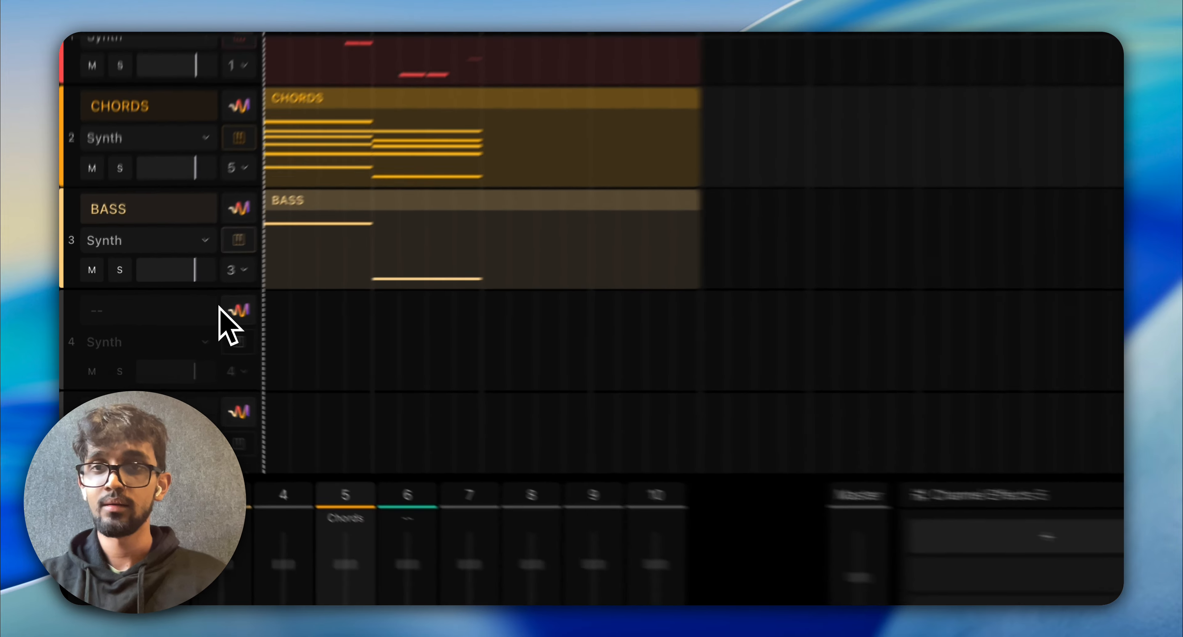
{"action": "scroll", "coordinate": [200, 291], "scroll_direction": "up", "scroll_amount": 2}
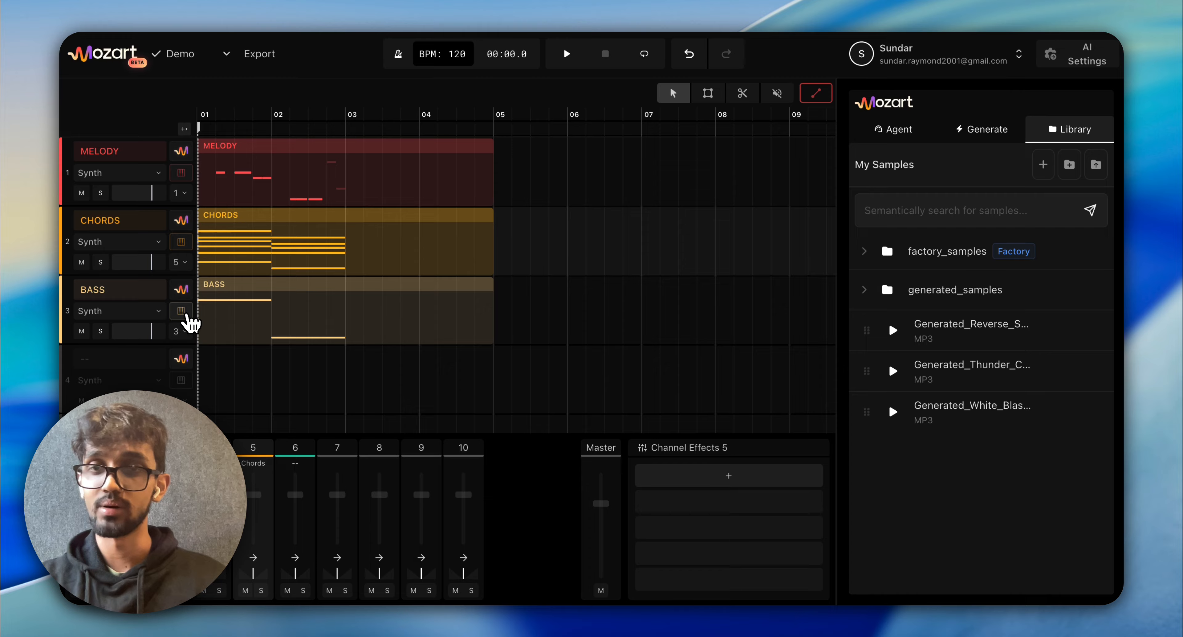
Open the Bass track's synth, look over its volume, envelope, filter, reverb and delay parameters, and move its window higher.
{"action": "left_click", "coordinate": [180, 311]}
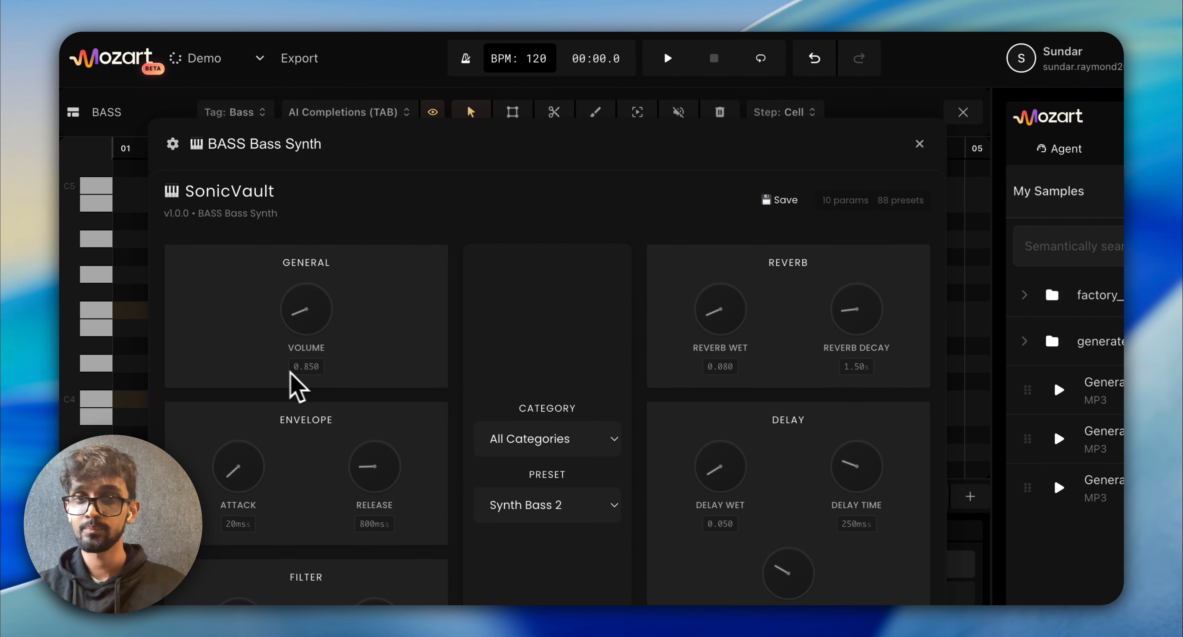
{"action": "scroll", "coordinate": [408, 376], "scroll_direction": "down", "scroll_amount": 1}
{"action": "scroll", "coordinate": [416, 391], "scroll_direction": "down", "scroll_amount": 1}
{"action": "scroll", "coordinate": [415, 390], "scroll_direction": "up", "scroll_amount": 2}
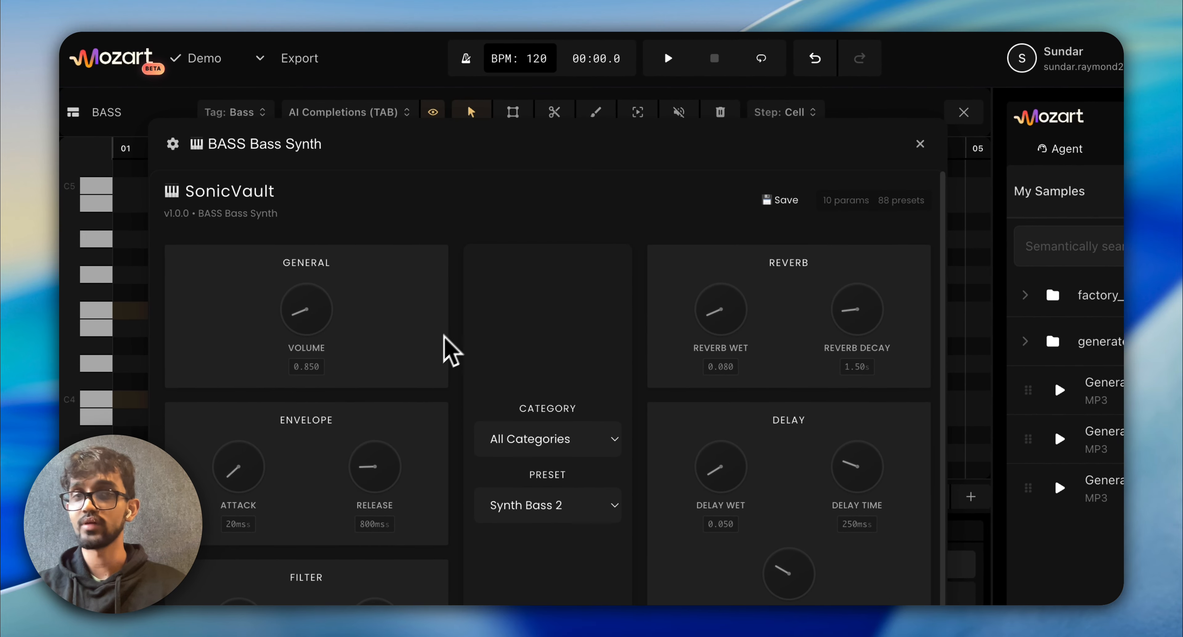
{"action": "left_click_drag", "start_coordinate": [571, 163], "coordinate": [581, 123]}
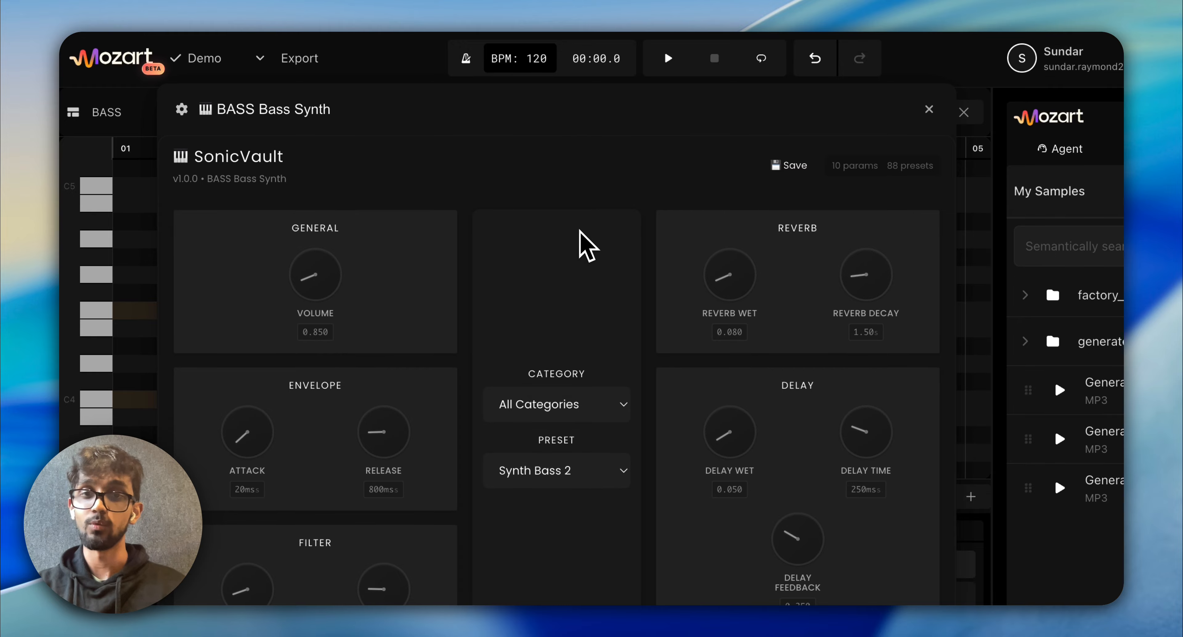
Look through the Bass synth's preset list, keep Synth Bass 2, and close the synth and the note editor.
{"action": "scroll", "coordinate": [574, 391], "scroll_direction": "down", "scroll_amount": 3}
{"action": "left_click", "coordinate": [574, 399]}
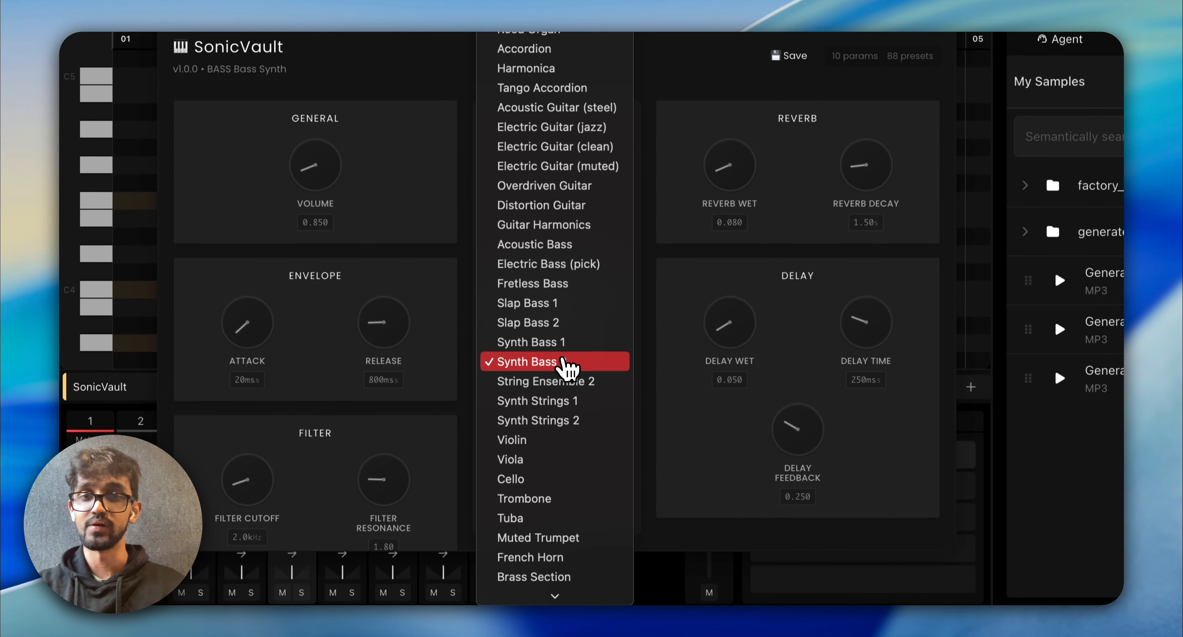
{"action": "left_click", "coordinate": [569, 359]}
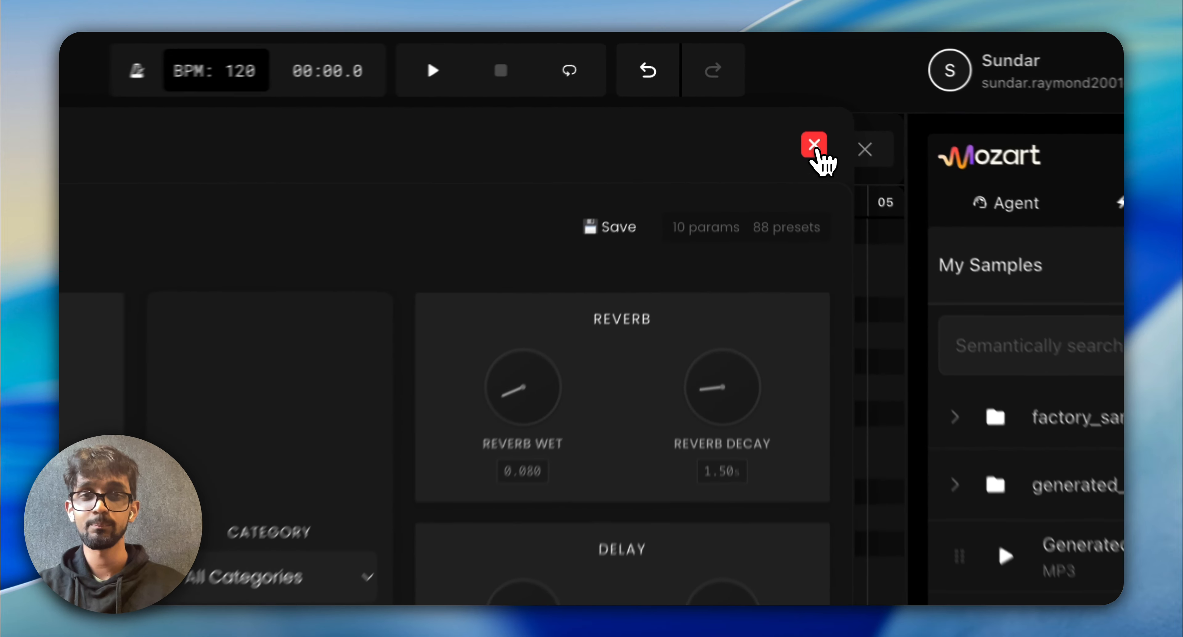
{"action": "left_click", "coordinate": [785, 98]}
{"action": "left_click", "coordinate": [813, 98]}
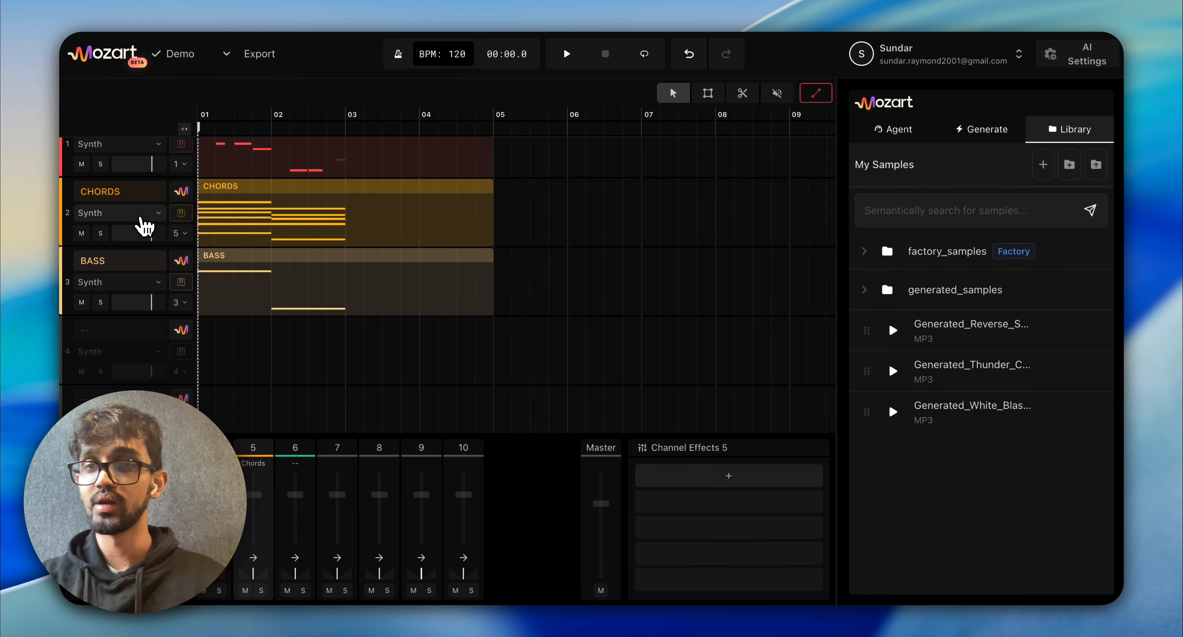
Change the Chords track's instrument to Drums and open its drum machine.
{"action": "left_click", "coordinate": [141, 215]}
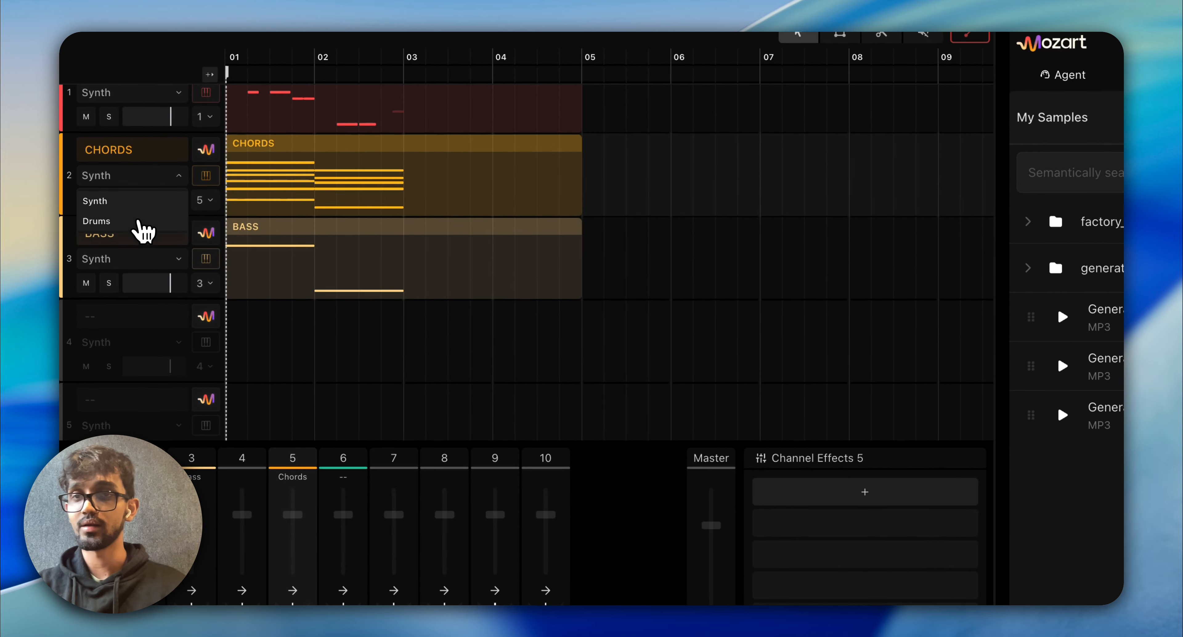
{"action": "left_click", "coordinate": [139, 234]}
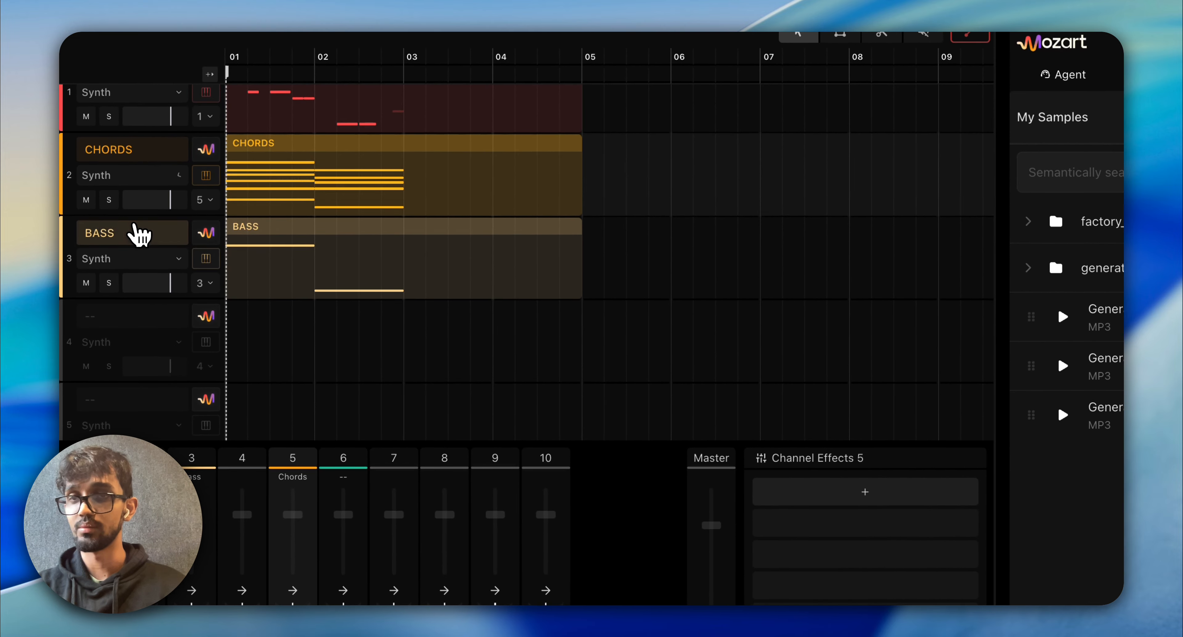
{"action": "left_click", "coordinate": [206, 176]}
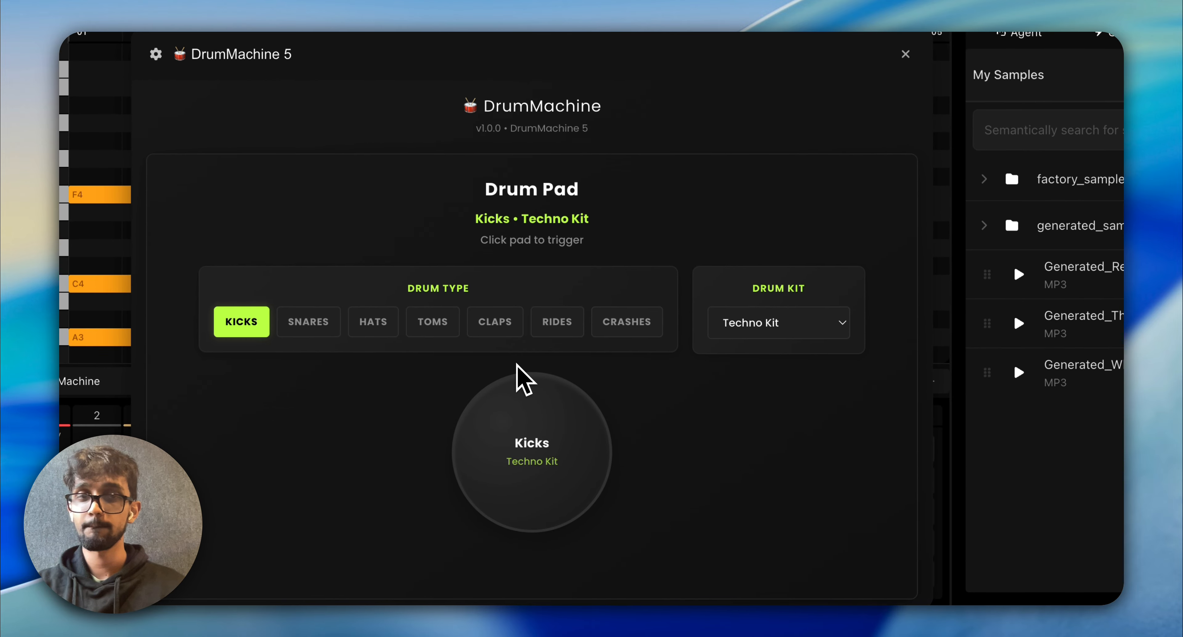
Set the drum kit to LINN Drum, and close the drum machine and the note editor.
{"action": "left_click", "coordinate": [753, 324]}
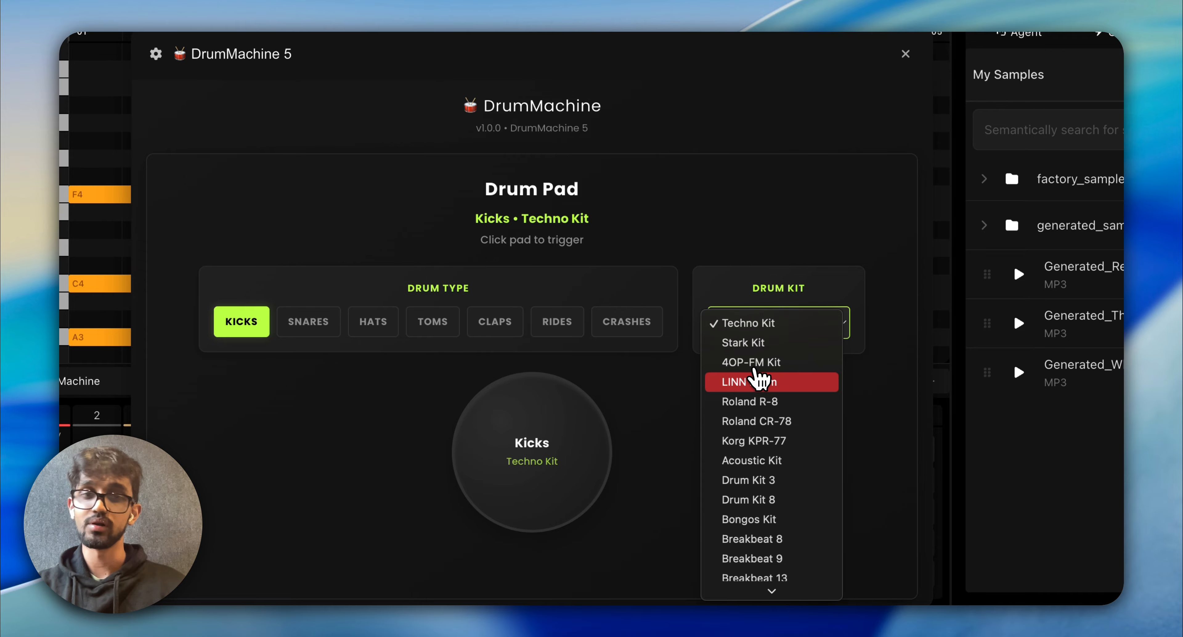
{"action": "left_click", "coordinate": [758, 378]}
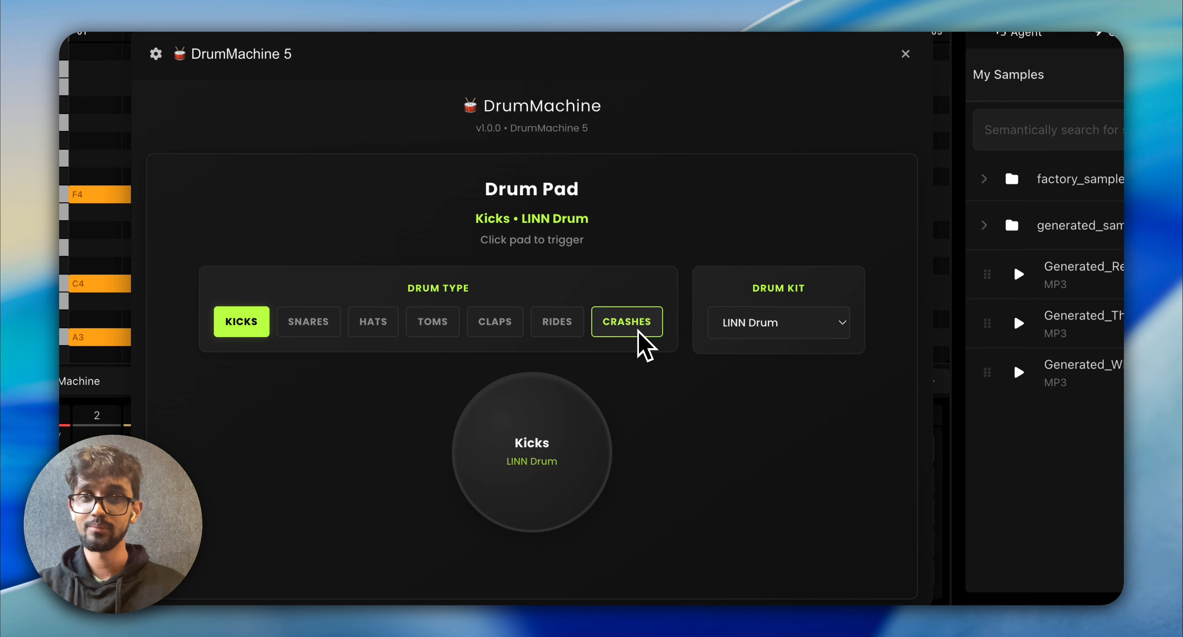
{"action": "left_click", "coordinate": [905, 54]}
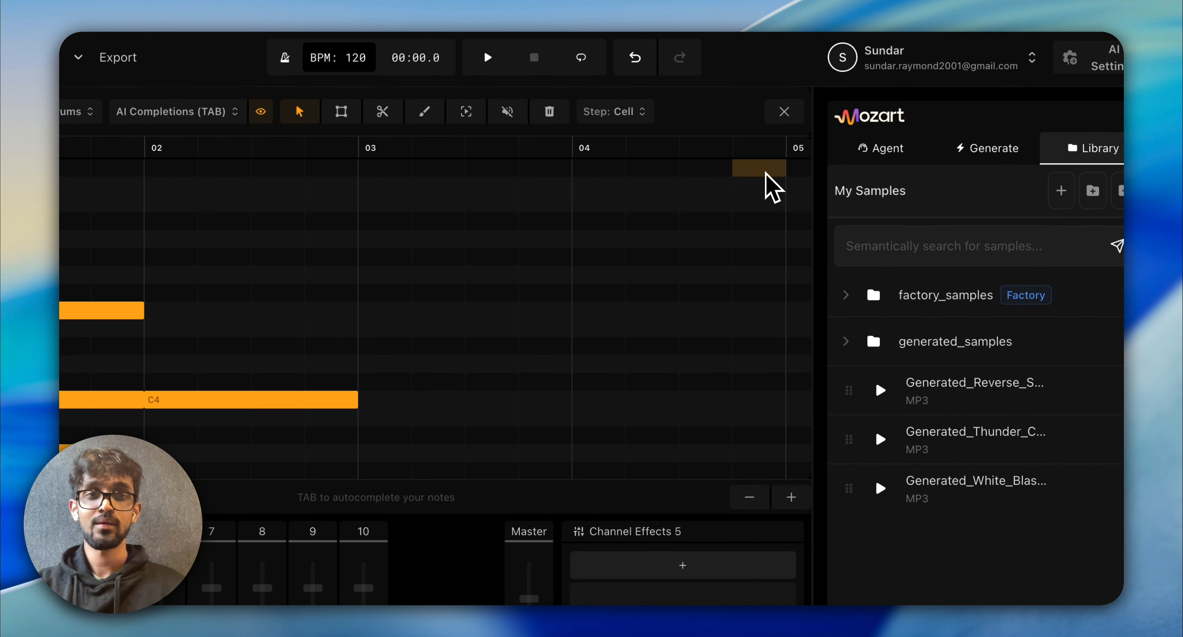
{"action": "left_click", "coordinate": [784, 112]}
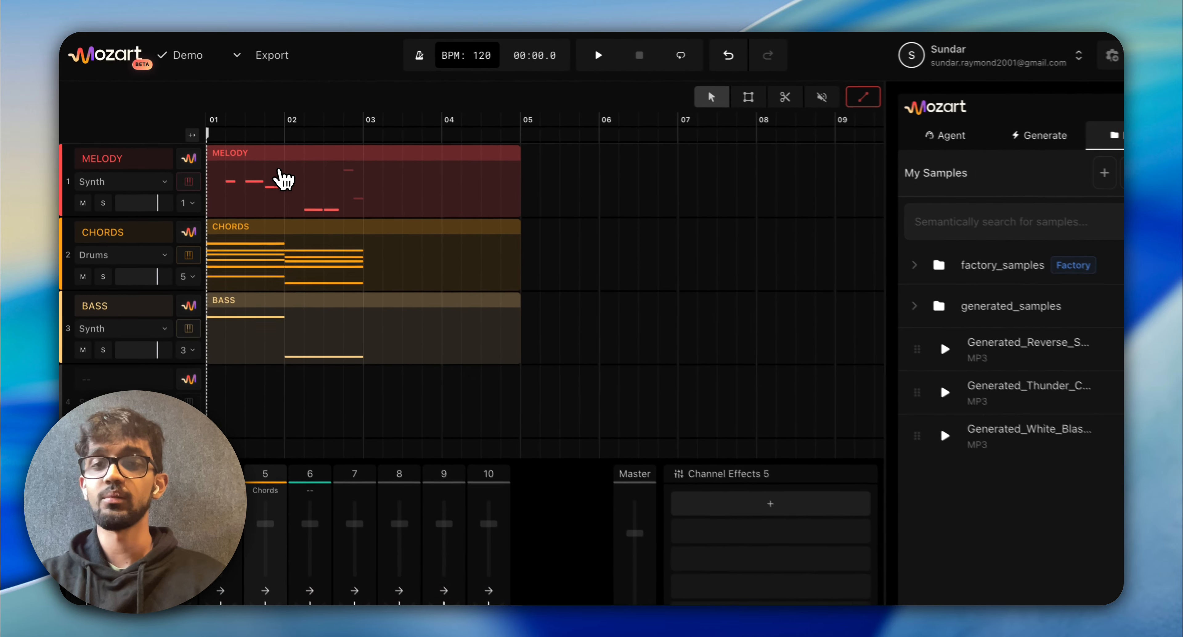
Copy and paste the Melody clip, and undo the paste.
{"action": "key", "text": "super+c"}
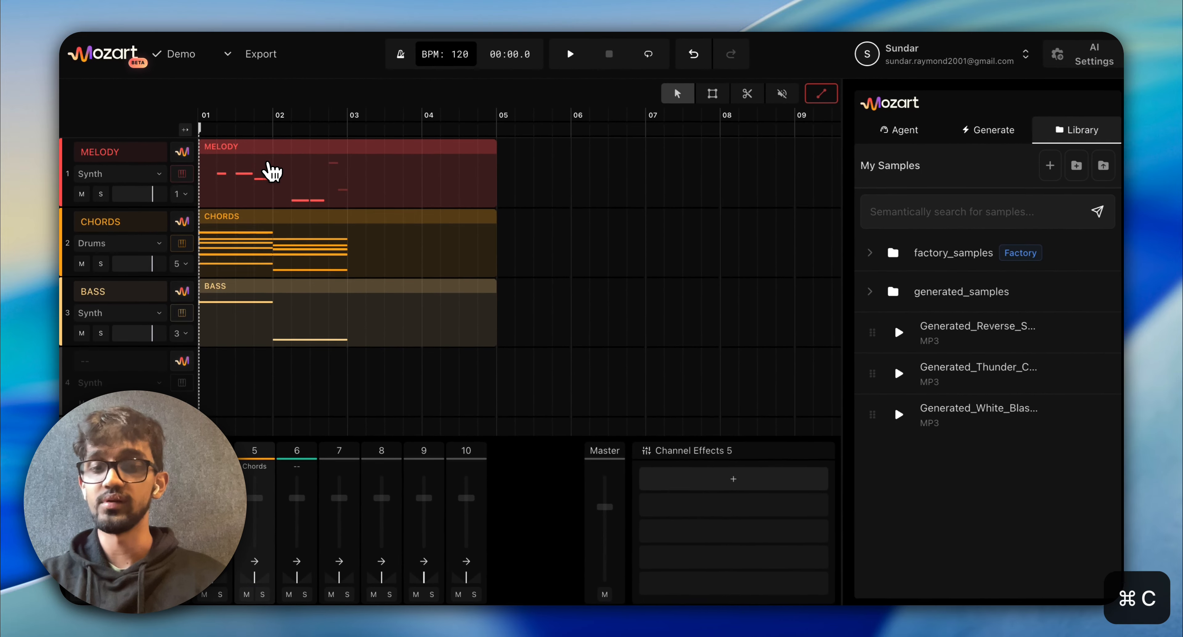
{"action": "key", "text": "super+v"}
{"action": "key", "text": "super+z"}
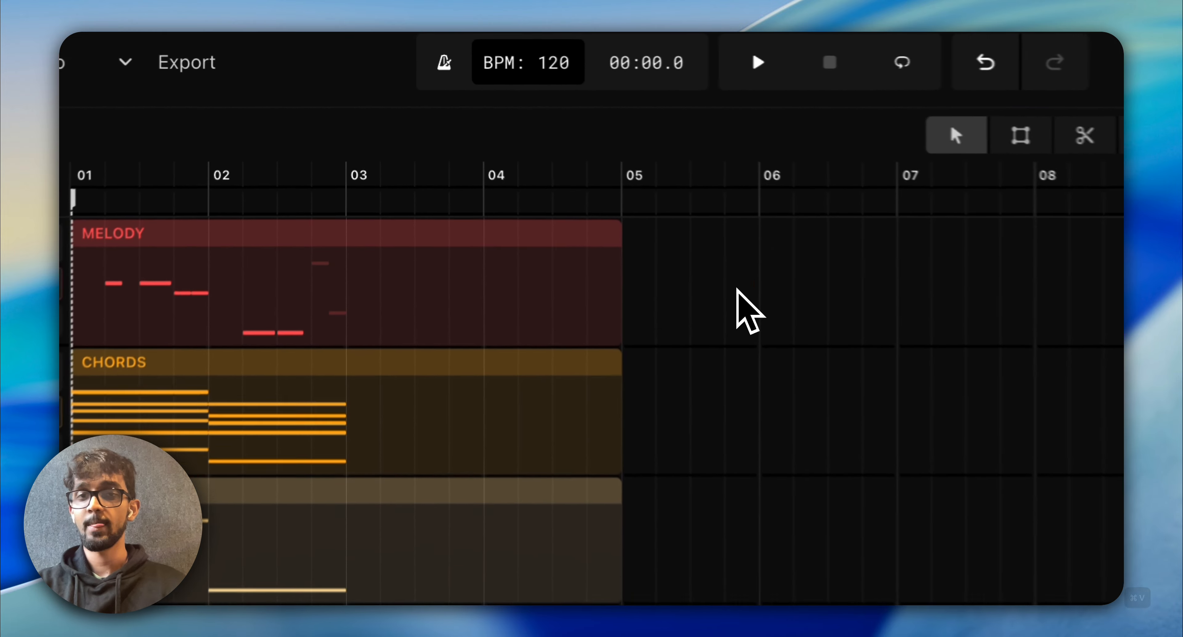
Duplicate the Melody clip repeatedly along its track up to the copy at bar 13, and undo all the duplicates.
{"action": "left_click_drag", "start_coordinate": [506, 187], "coordinate": [380, 187]}
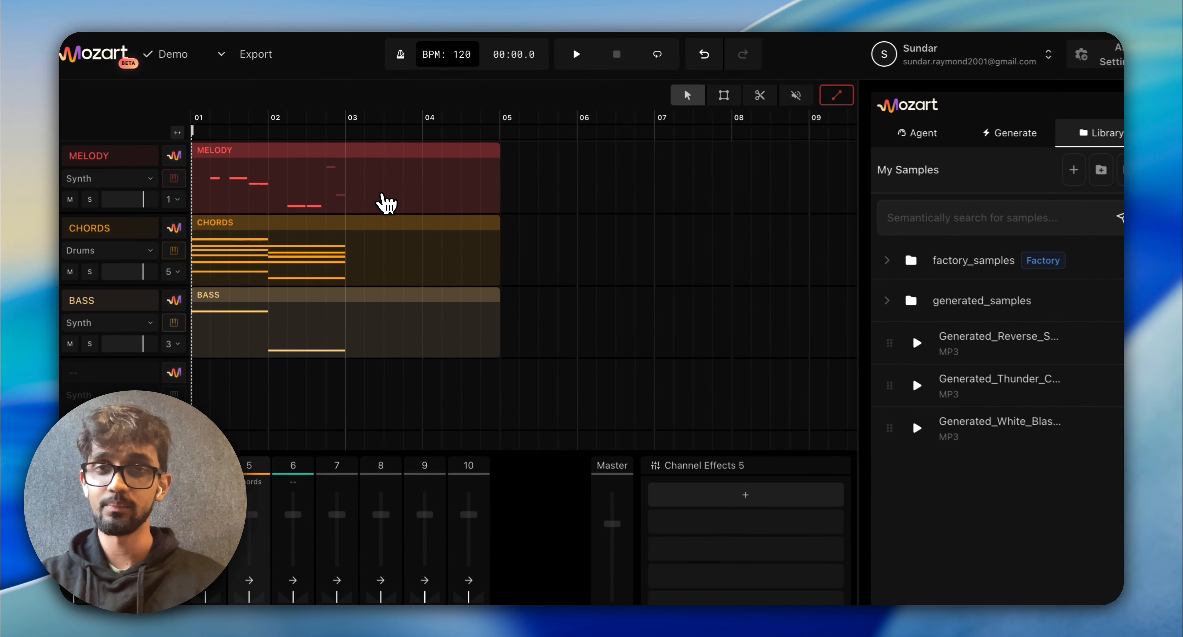
{"action": "key", "text": "super+d"}
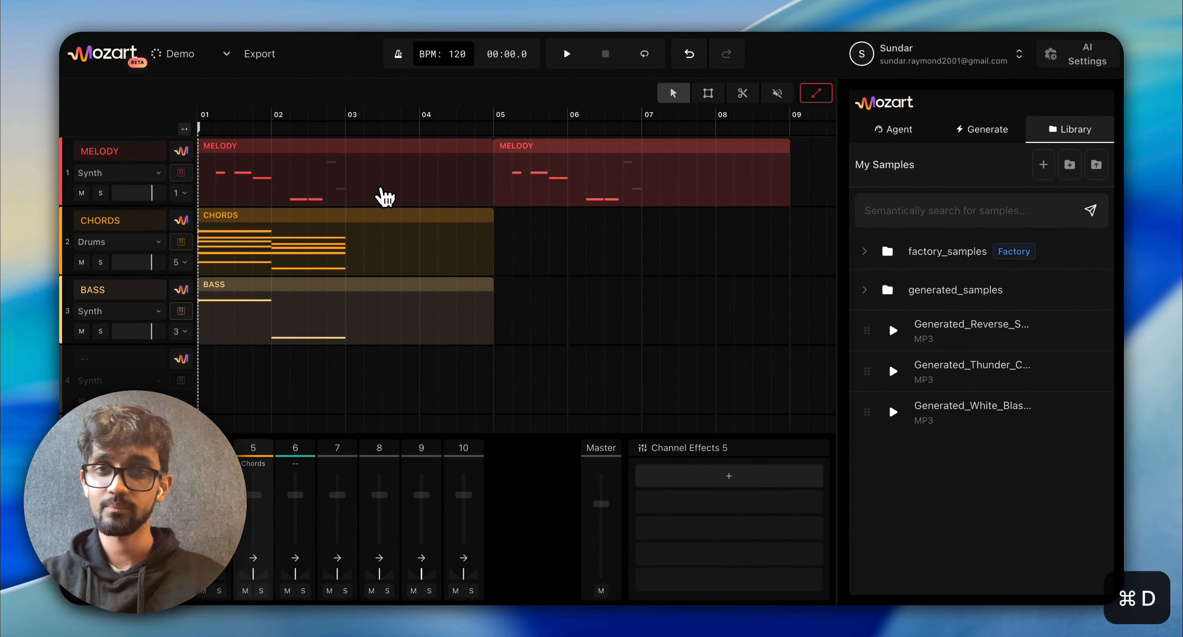
{"action": "key", "text": "super+d"}
{"action": "scroll", "coordinate": [685, 203], "scroll_direction": "right", "scroll_amount": 10}
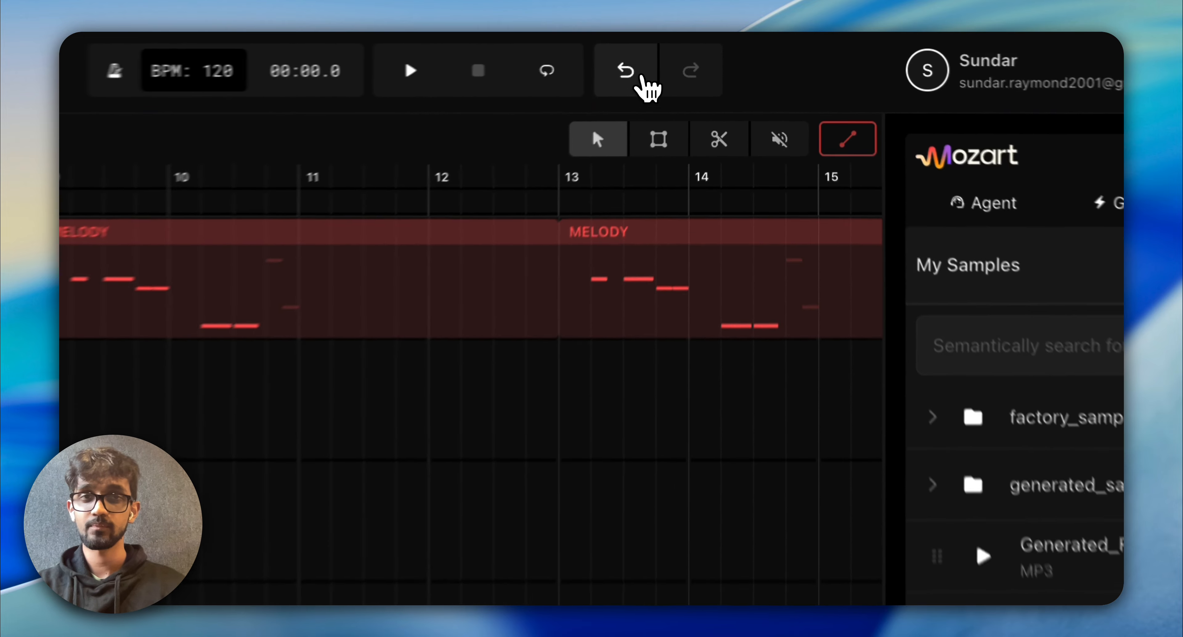
{"action": "left_click", "coordinate": [691, 55]}
{"action": "left_click", "coordinate": [692, 56]}
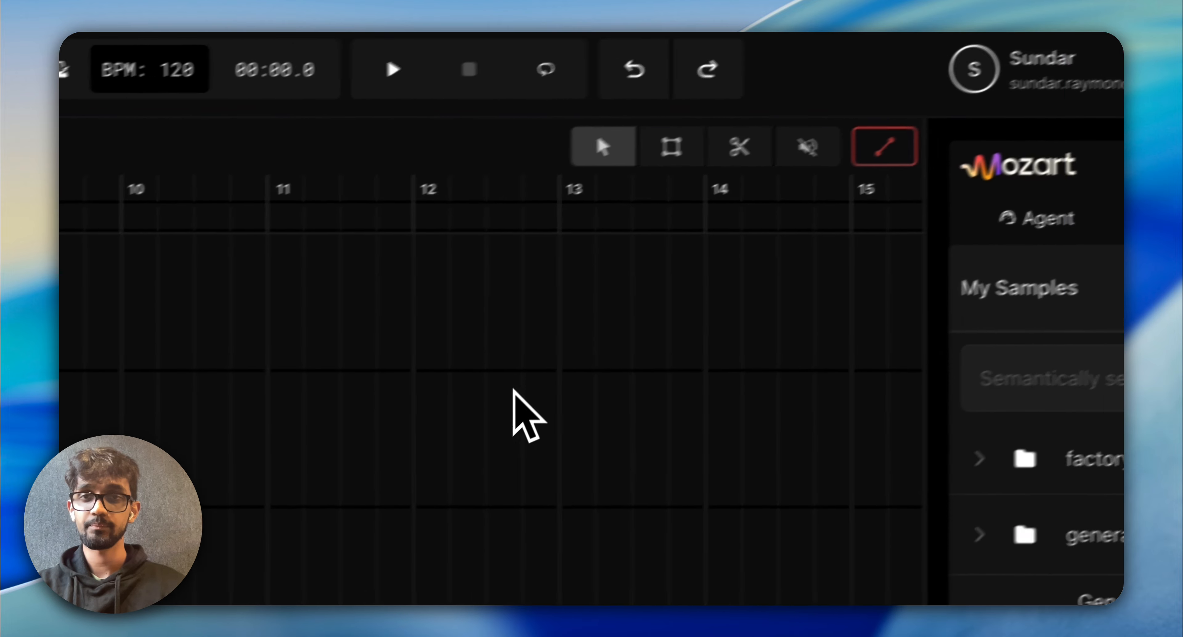
{"action": "scroll", "coordinate": [632, 235], "scroll_direction": "left", "scroll_amount": 10}
{"action": "key", "text": "super+z"}
{"action": "scroll", "coordinate": [514, 324], "scroll_direction": "left", "scroll_amount": 3}
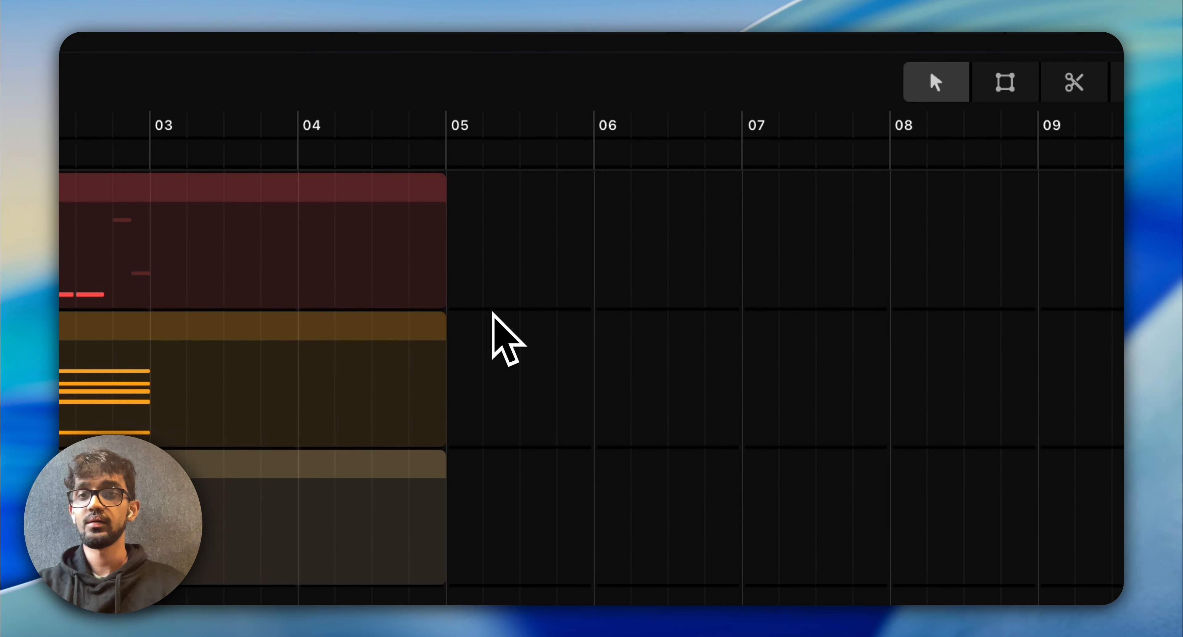
Shorten the Melody clip so that it ends at bar 3.
{"action": "left_click_drag", "start_coordinate": [567, 262], "coordinate": [265, 266]}
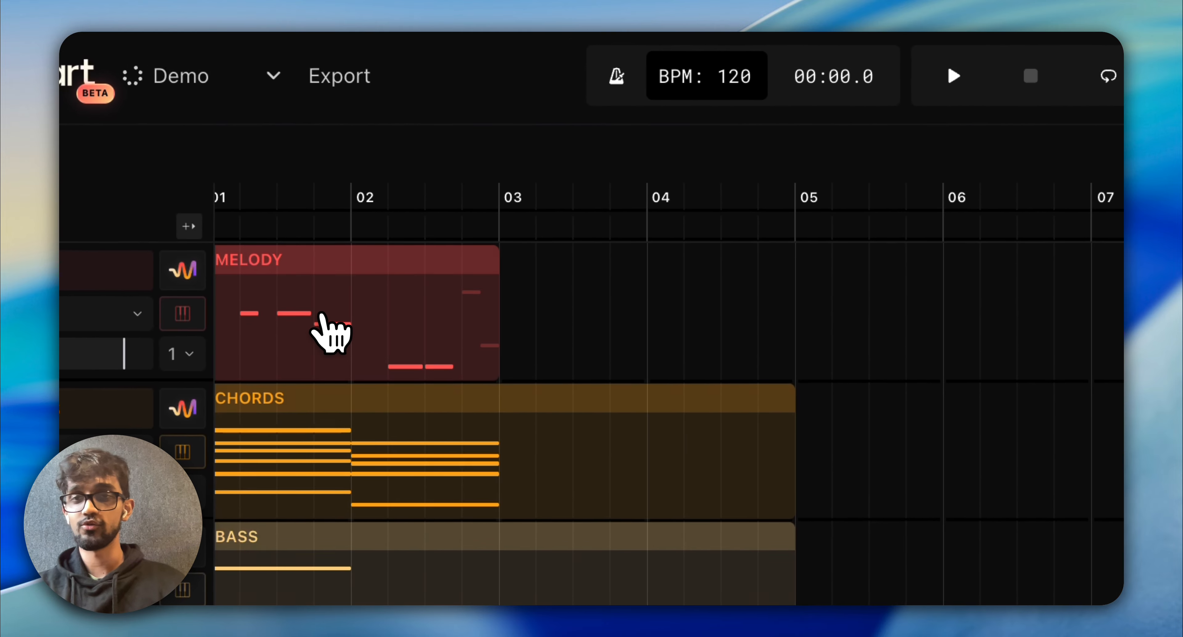
Duplicate the Melody clip three times along its track up to bar 9, and delete the three copies.
{"action": "key", "text": "super+d"}
{"action": "key", "text": "super+d"}
{"action": "key", "text": "super+d"}
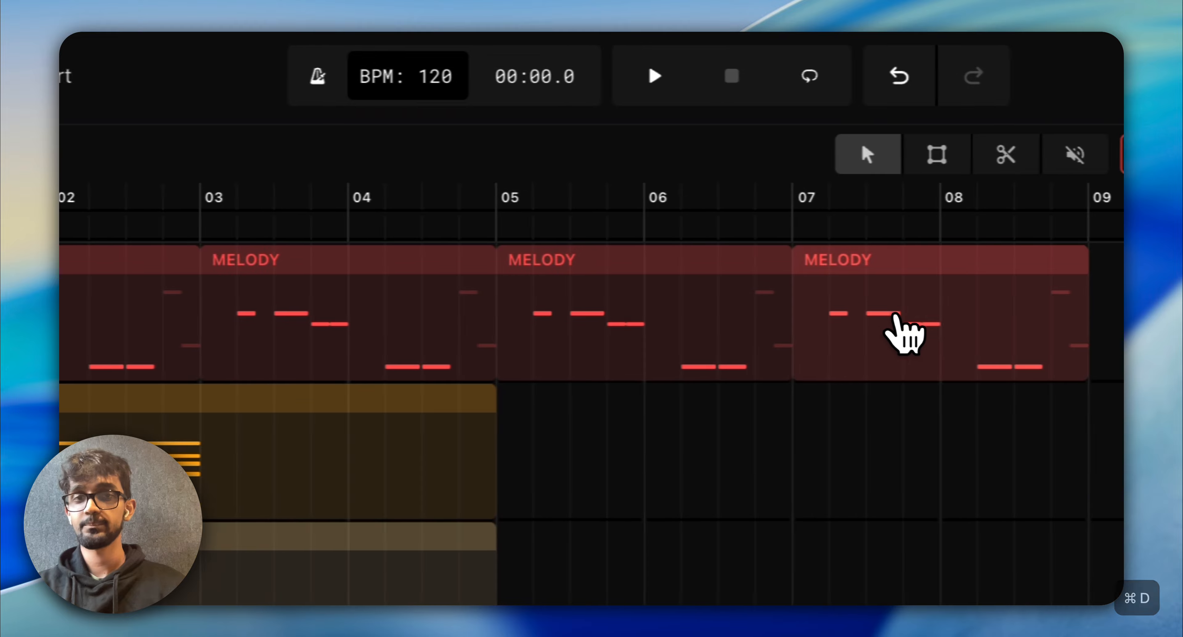
{"action": "right_click", "coordinate": [876, 342]}
{"action": "right_click", "coordinate": [575, 288]}
{"action": "right_click", "coordinate": [392, 282]}
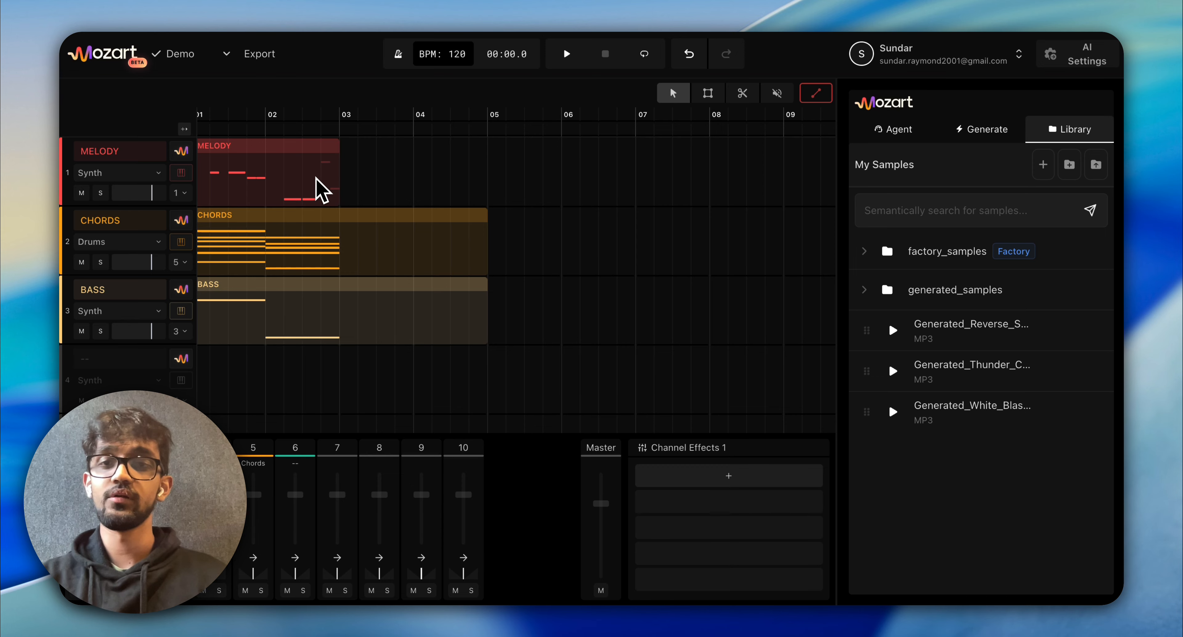
Shift the Melody clip slightly along its track on the fine grid so that its end lies just past bar 3.
{"action": "scroll", "coordinate": [322, 188], "scroll_direction": "up", "scroll_amount": 2}
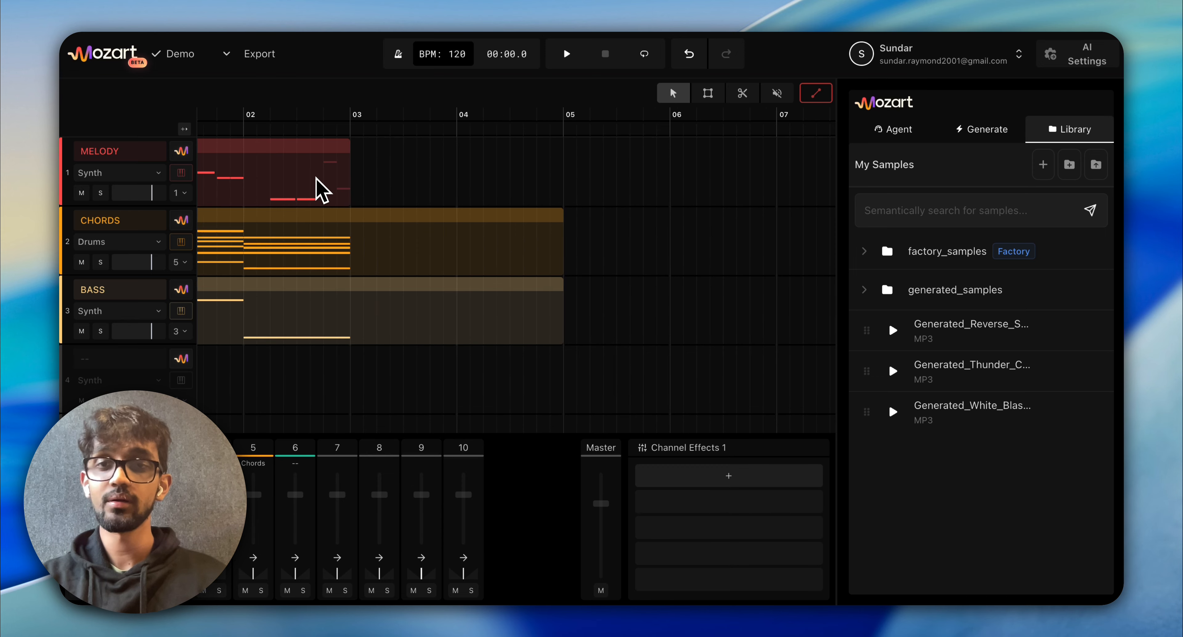
{"action": "scroll", "coordinate": [427, 189], "scroll_direction": "up", "scroll_amount": 3}
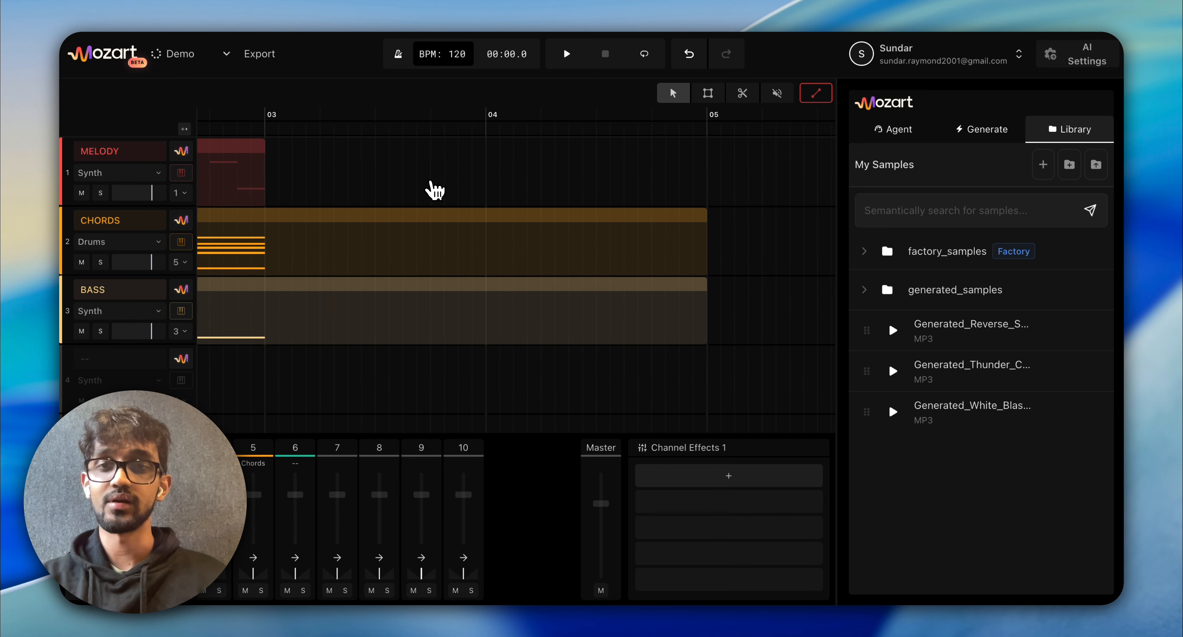
{"action": "scroll", "coordinate": [434, 189], "scroll_direction": "up", "scroll_amount": 3}
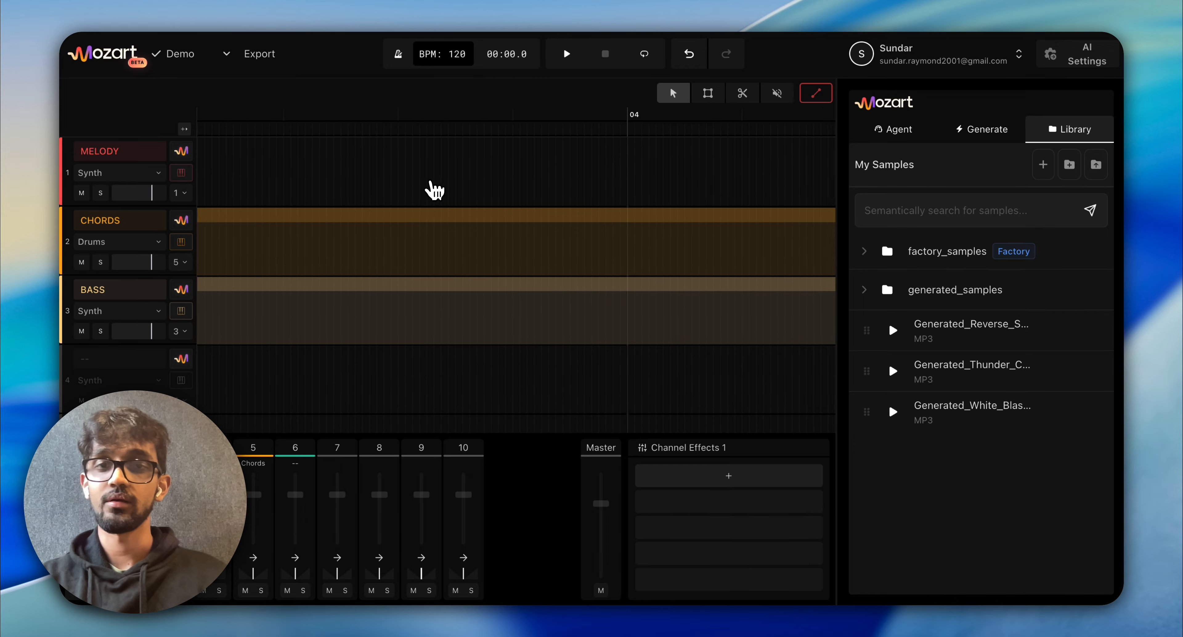
{"action": "scroll", "coordinate": [433, 189], "scroll_direction": "left", "scroll_amount": 5}
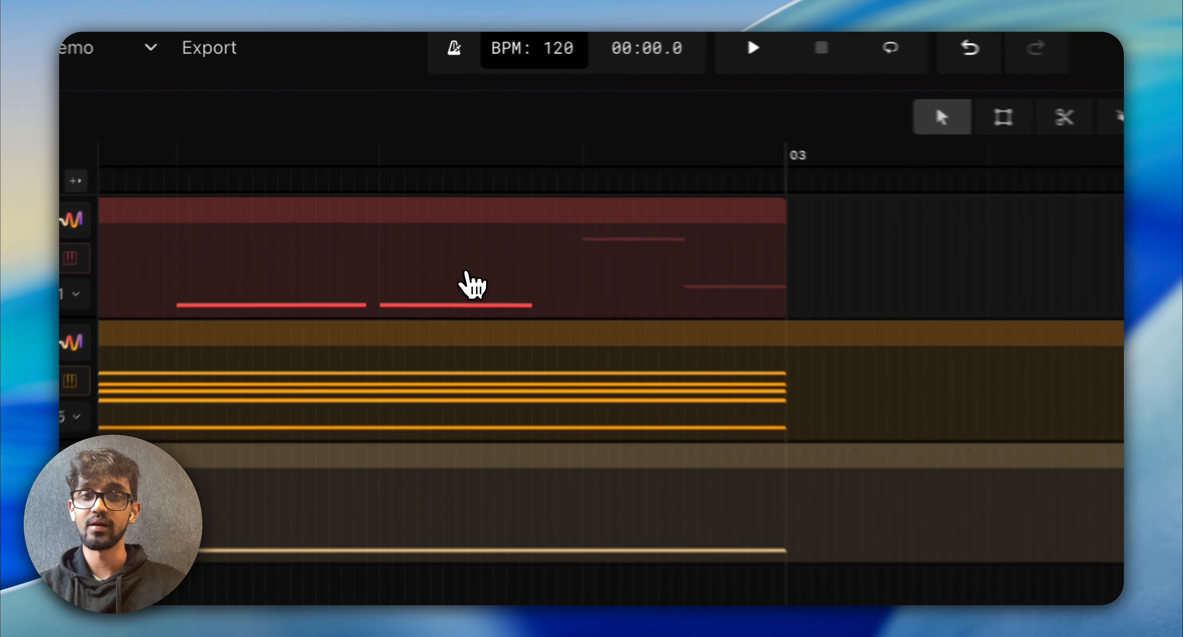
{"action": "left_click_drag", "start_coordinate": [472, 285], "coordinate": [547, 321]}
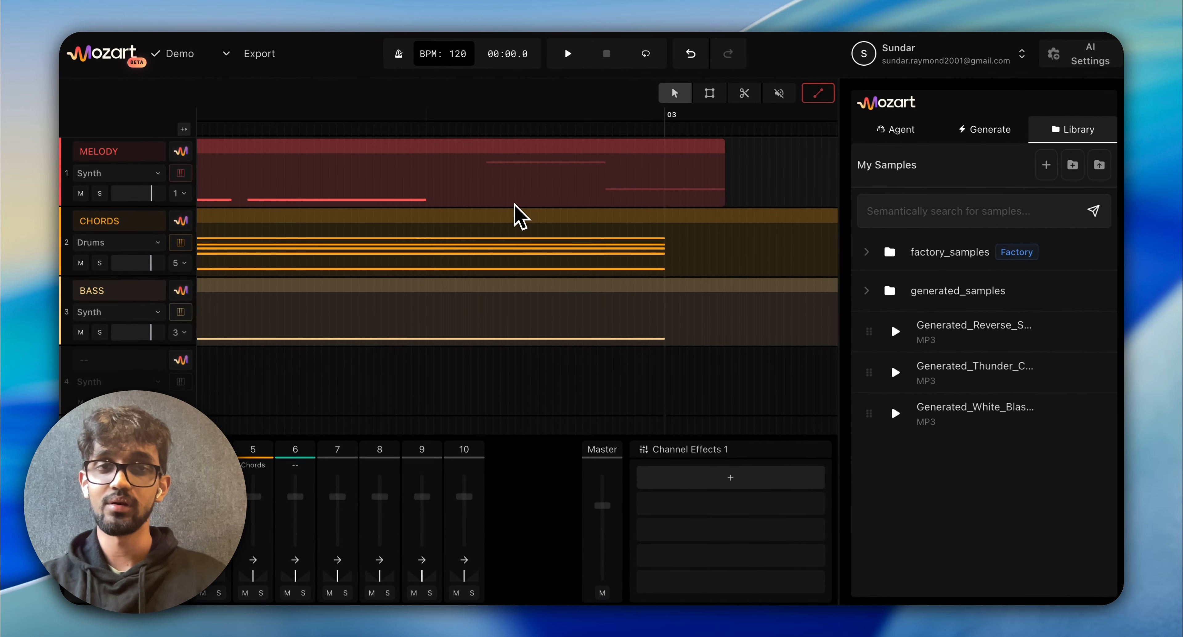
{"action": "scroll", "coordinate": [515, 214], "scroll_direction": "up", "scroll_amount": 3}
{"action": "scroll", "coordinate": [514, 214], "scroll_direction": "right", "scroll_amount": 3}
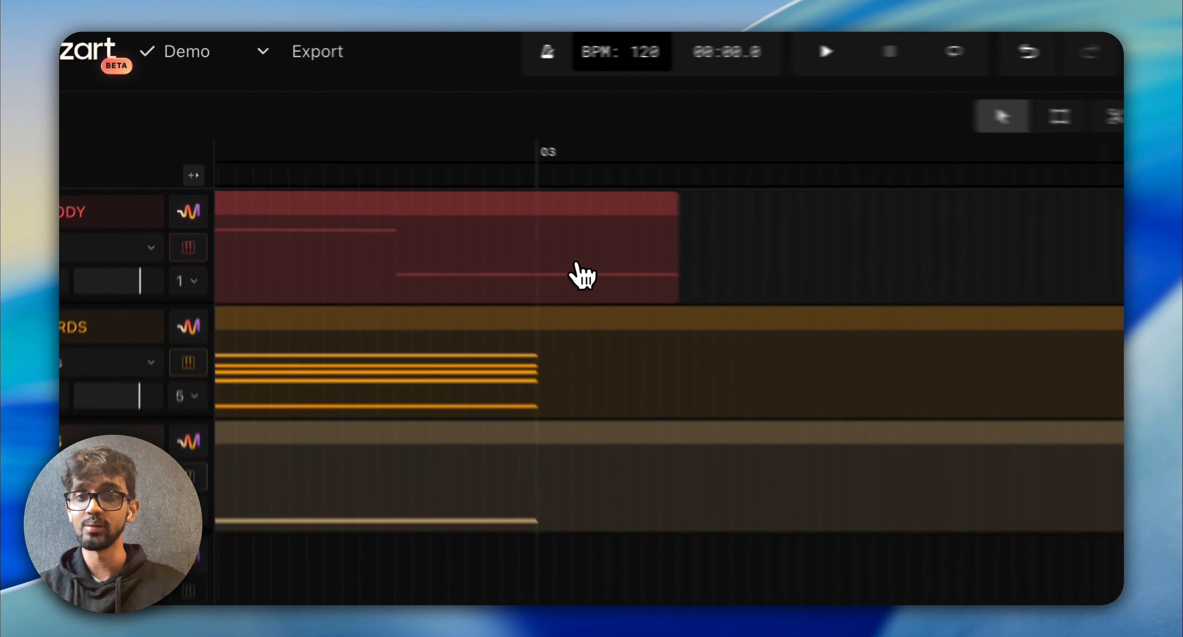
{"action": "left_click_drag", "start_coordinate": [582, 274], "coordinate": [515, 281]}
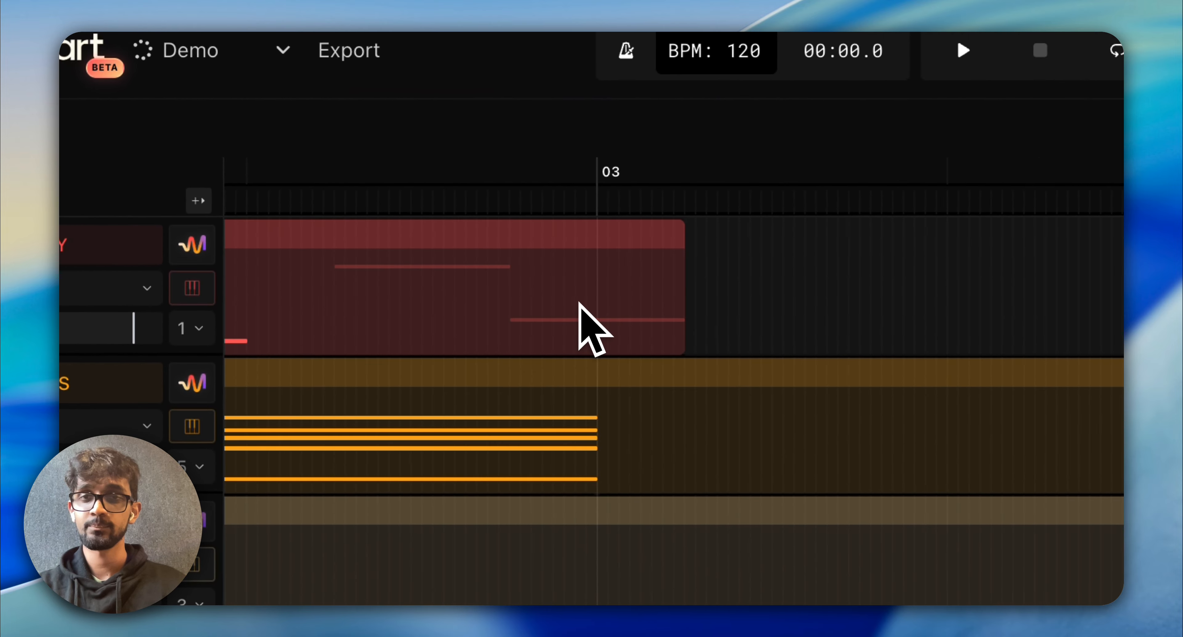
Move the Melody clip back so that it starts exactly at bar 1.
{"action": "scroll", "coordinate": [579, 303], "scroll_direction": "down", "scroll_amount": 5}
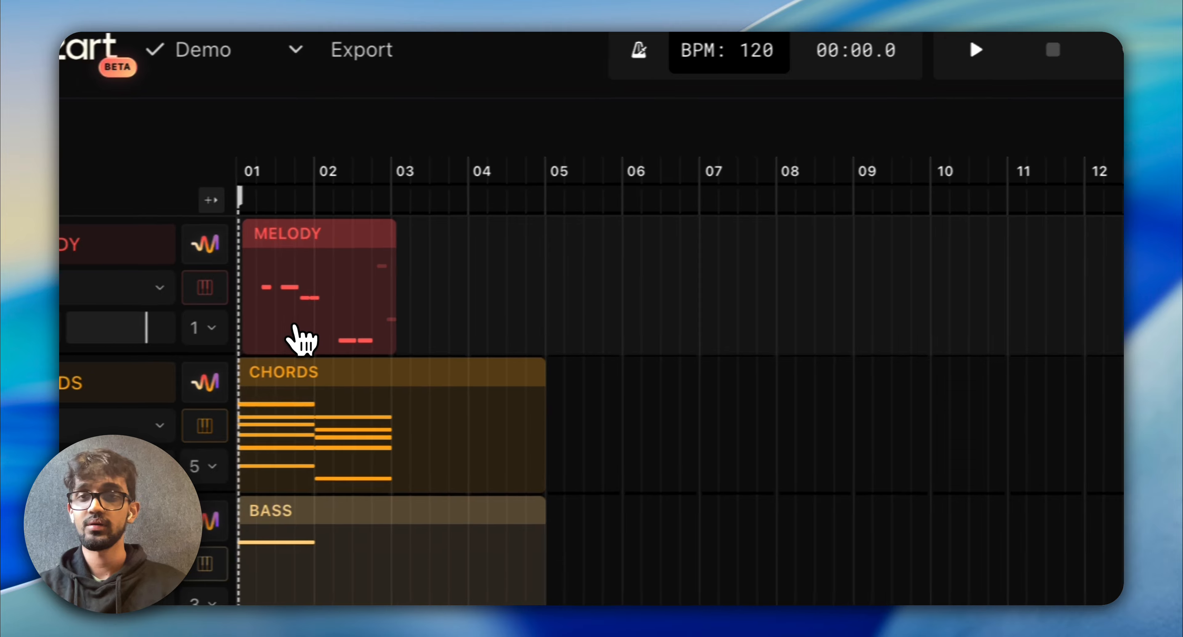
{"action": "left_click_drag", "start_coordinate": [287, 339], "coordinate": [155, 328]}
{"action": "scroll", "coordinate": [148, 331], "scroll_direction": "up", "scroll_amount": 5}
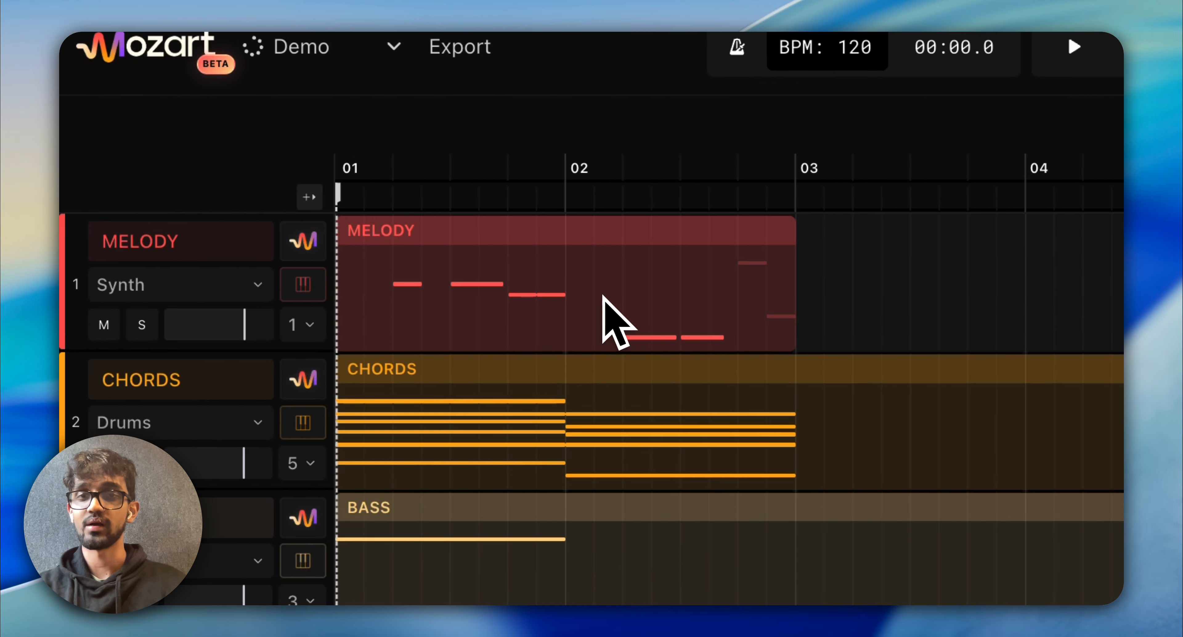
{"action": "scroll", "coordinate": [607, 297], "scroll_direction": "down", "scroll_amount": 5}
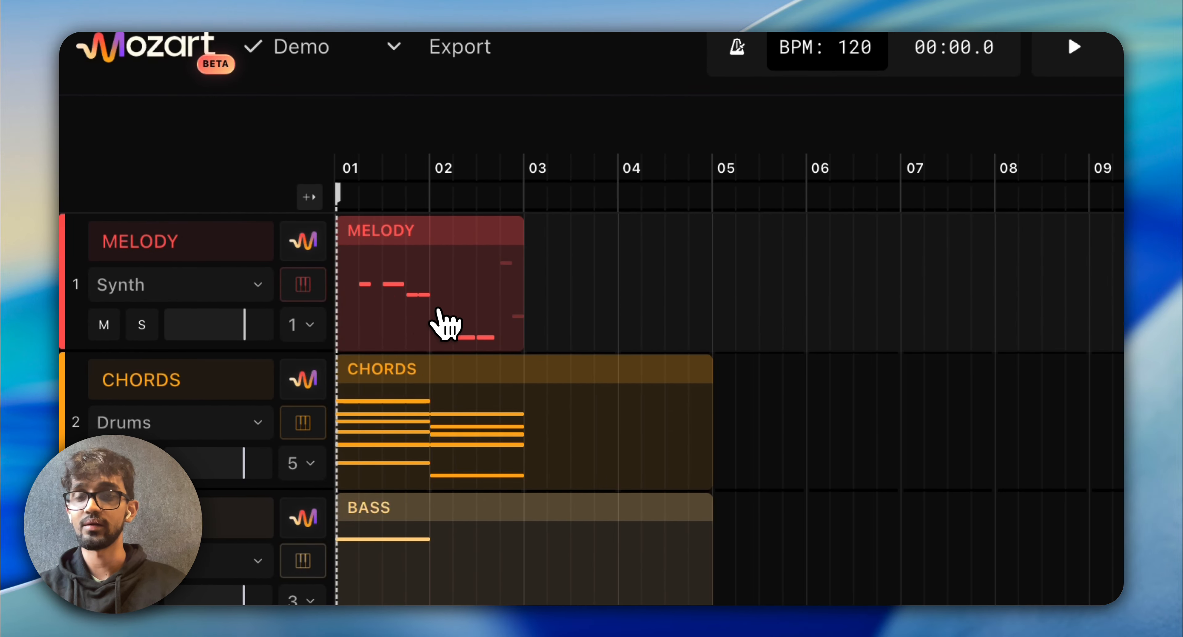
{"action": "left_click_drag", "start_coordinate": [439, 311], "coordinate": [360, 323]}
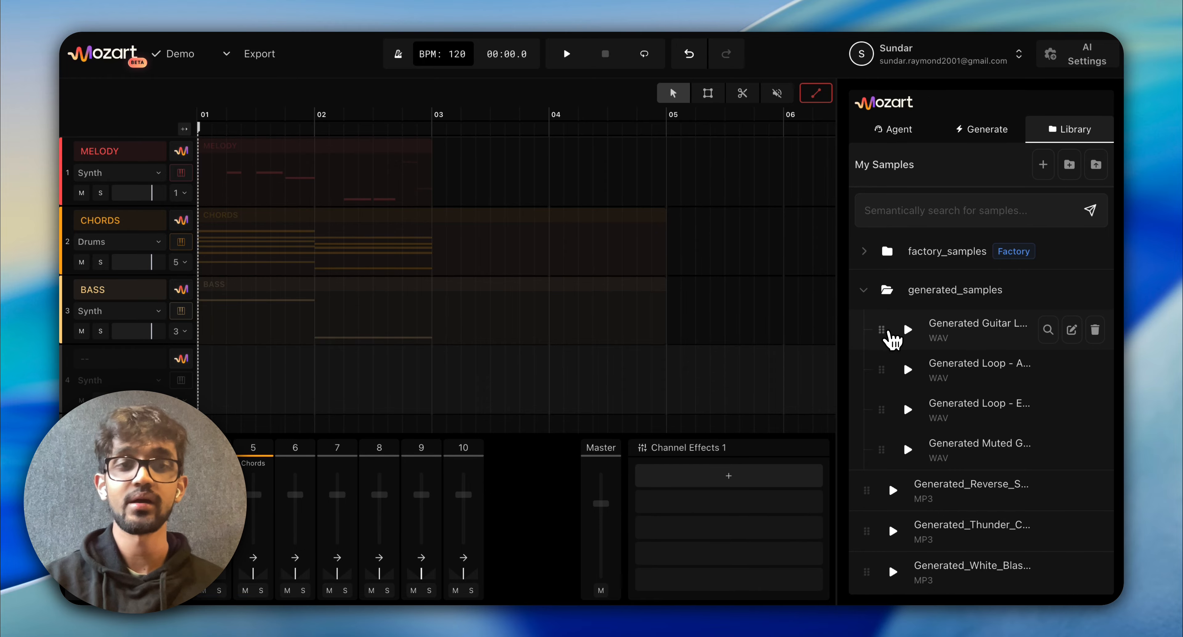
Place the Generated Guitar Loop 1 sample on track 4 so that it starts at bar 1, and play it back.
{"action": "left_click_drag", "start_coordinate": [887, 333], "coordinate": [252, 383]}
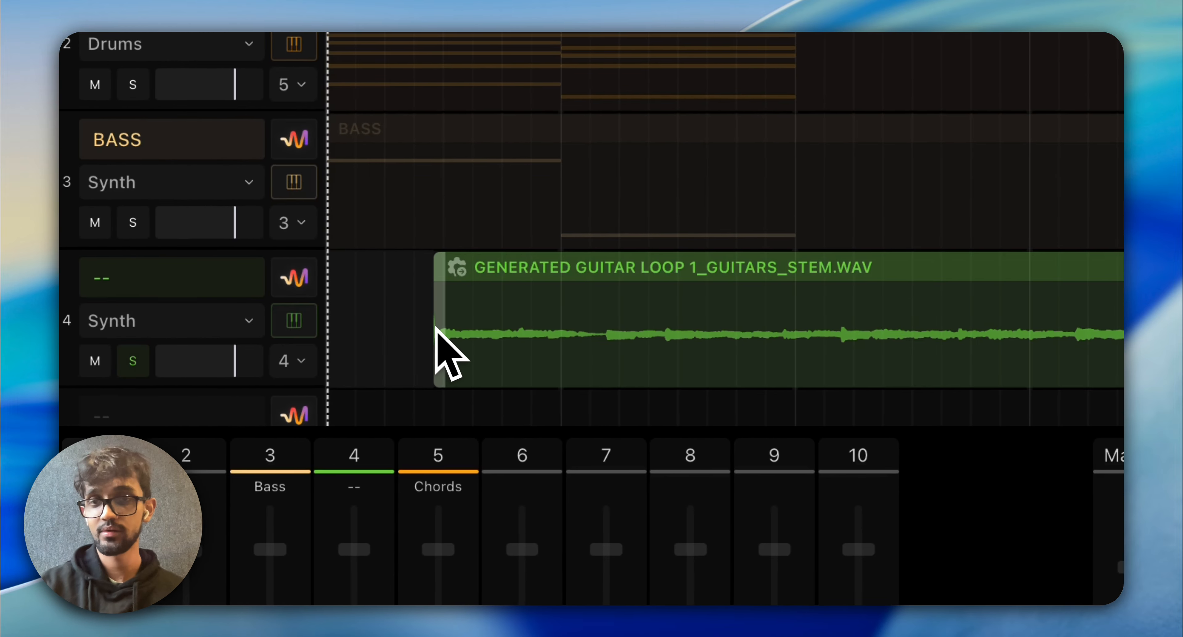
{"action": "left_click_drag", "start_coordinate": [692, 340], "coordinate": [591, 334]}
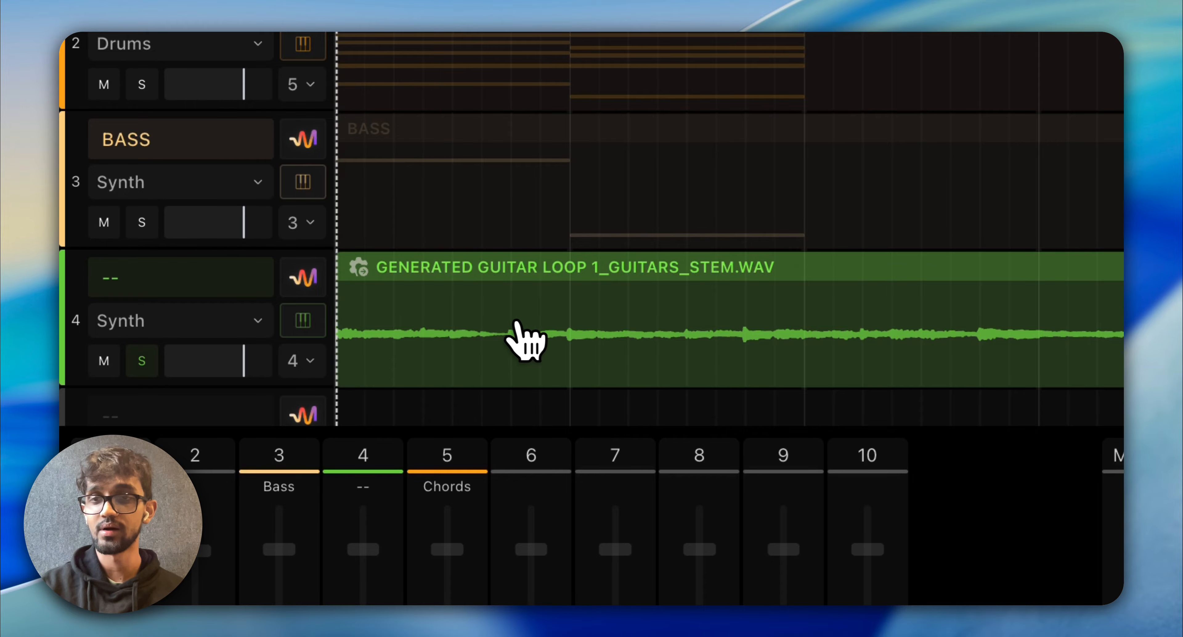
{"action": "key", "text": "space"}
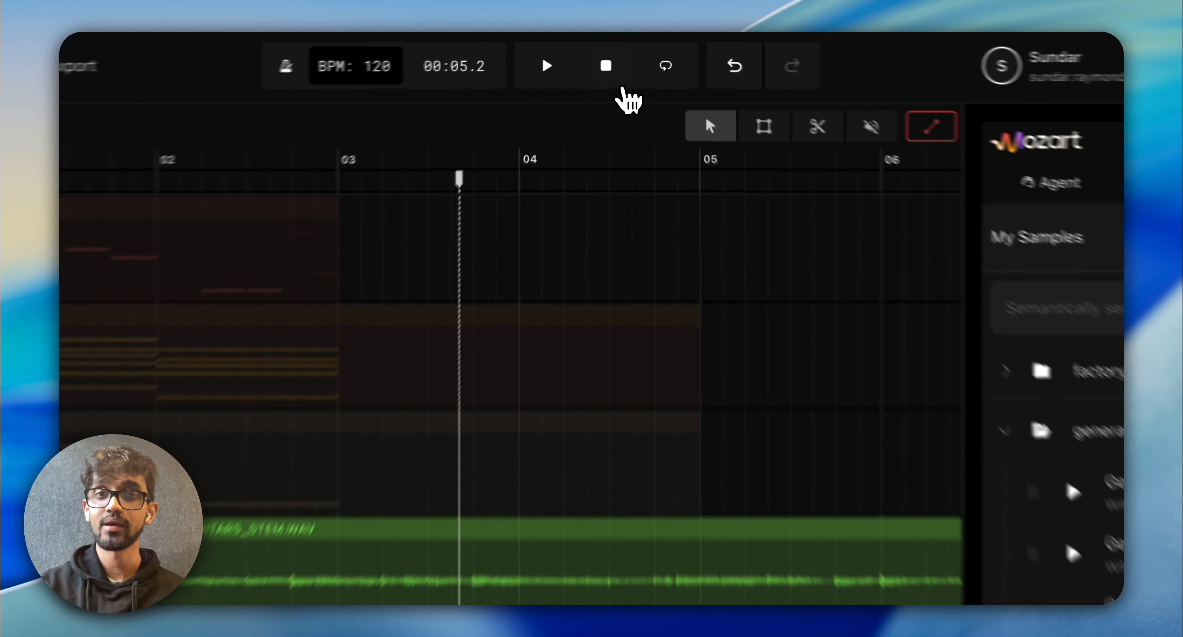
{"action": "left_click", "coordinate": [606, 58]}
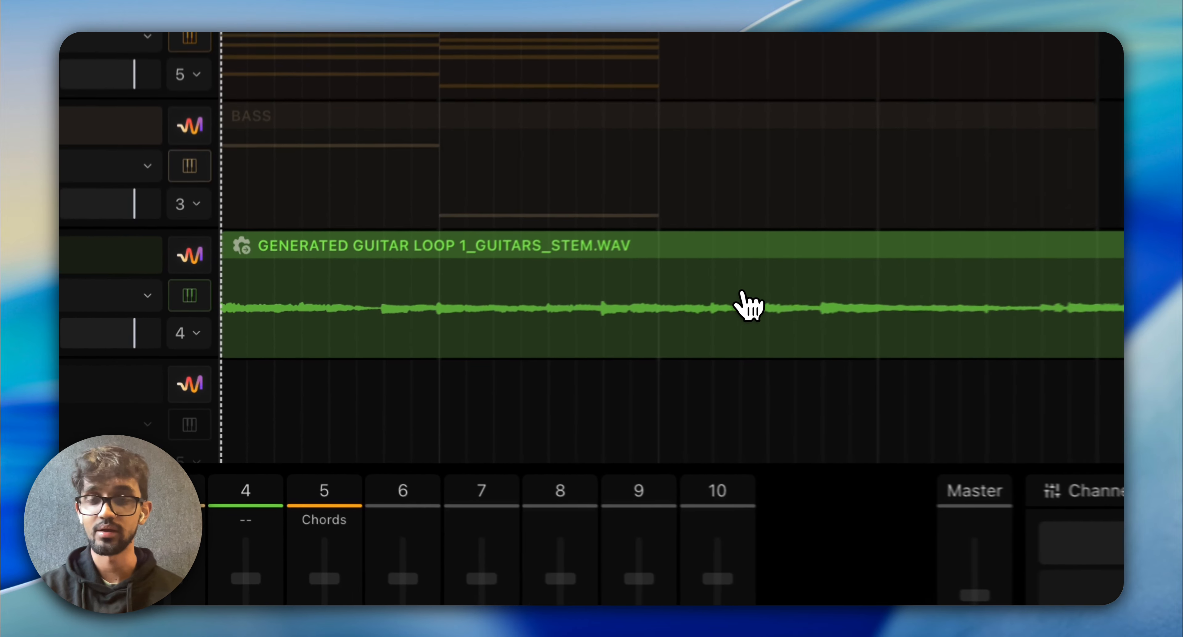
Open the guitar loop clip's settings, move them over the arrangement, and set the gain to 9.5 dB.
{"action": "left_click_drag", "start_coordinate": [379, 360], "coordinate": [404, 384]}
{"action": "left_click_drag", "start_coordinate": [636, 375], "coordinate": [645, 330]}
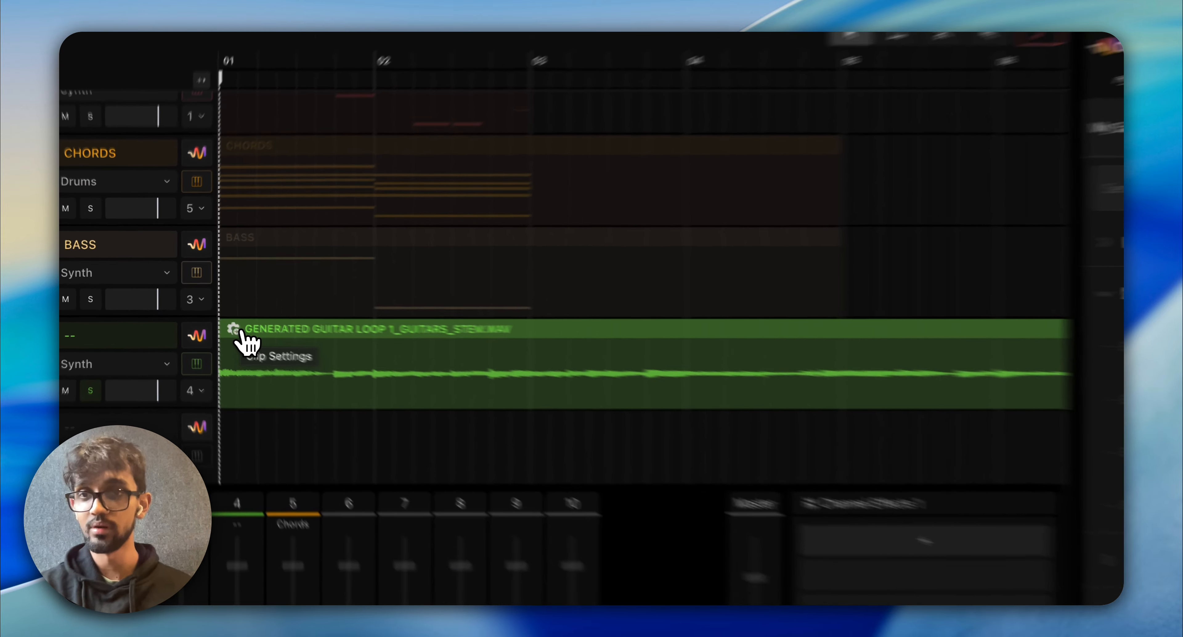
{"action": "left_click", "coordinate": [211, 317]}
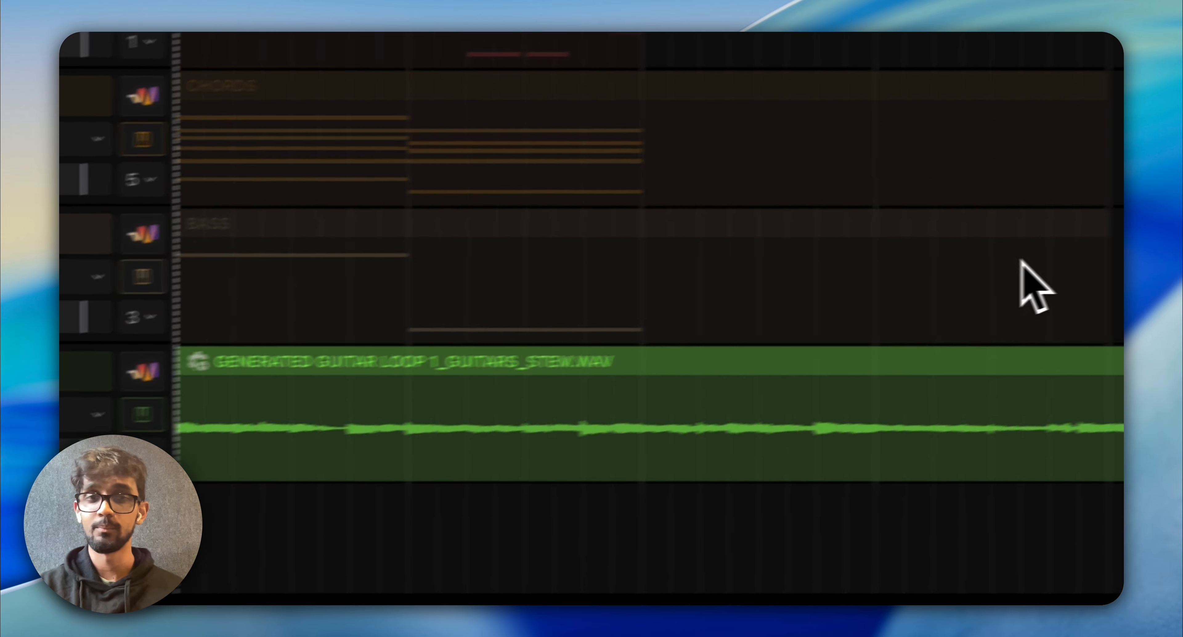
{"action": "left_click_drag", "start_coordinate": [951, 360], "coordinate": [380, 305]}
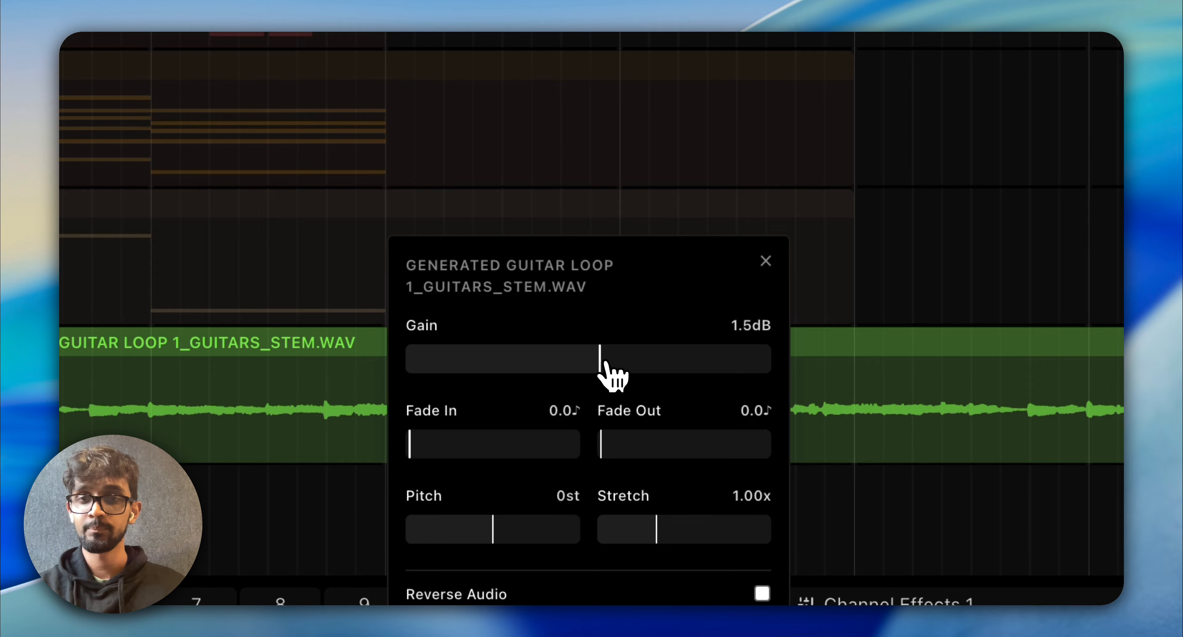
{"action": "left_click_drag", "start_coordinate": [634, 368], "coordinate": [677, 366]}
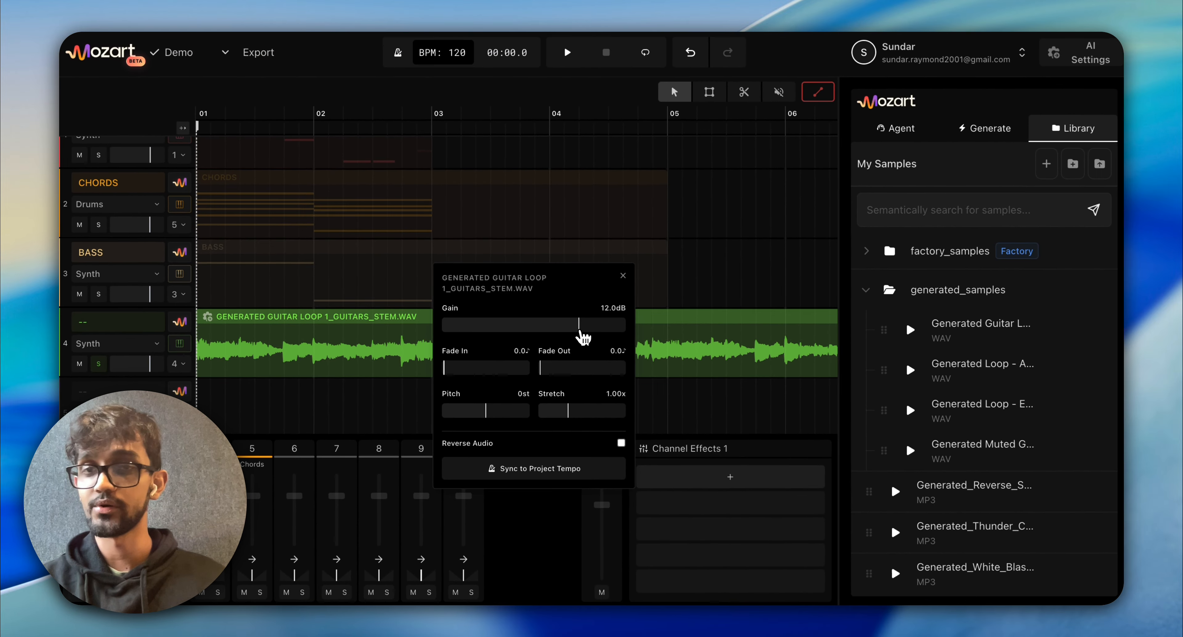
{"action": "left_click_drag", "start_coordinate": [582, 336], "coordinate": [574, 335]}
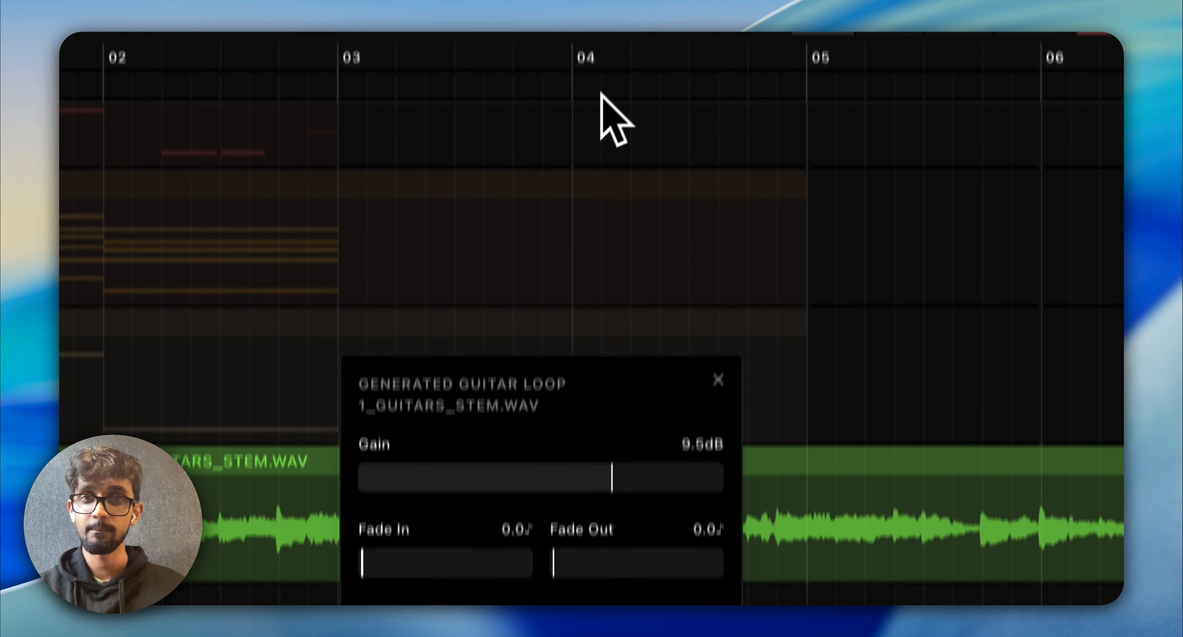
{"action": "left_click", "coordinate": [605, 59]}
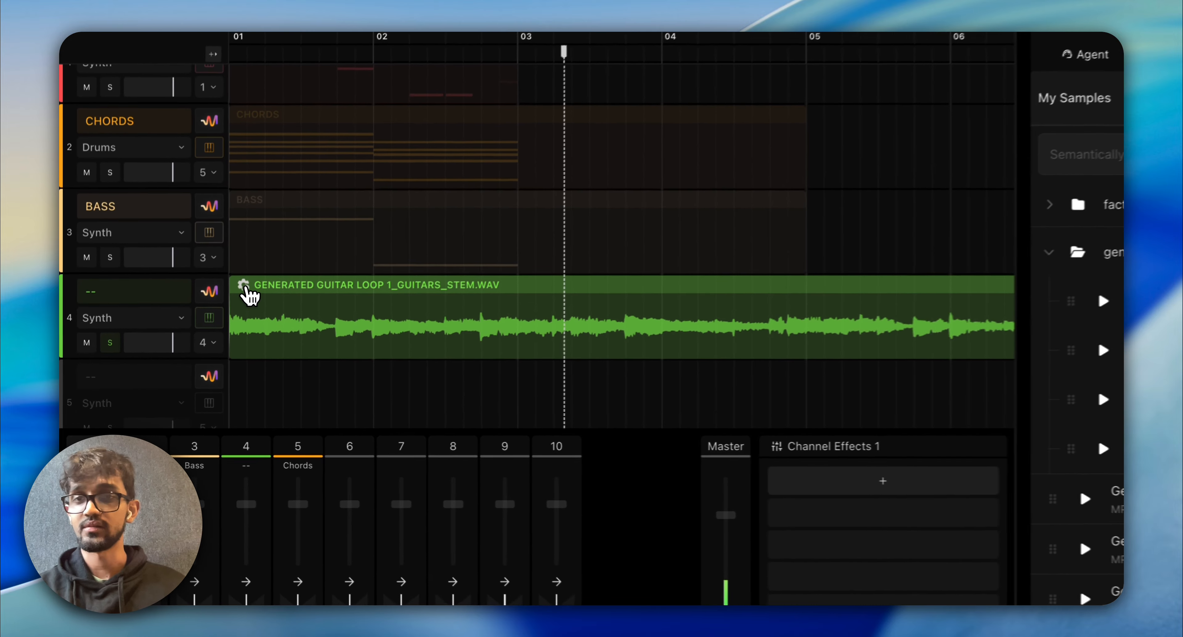
Turn on Reverse Audio in the guitar loop clip's settings, close them, and listen to the reversed clip.
{"action": "left_click", "coordinate": [211, 318]}
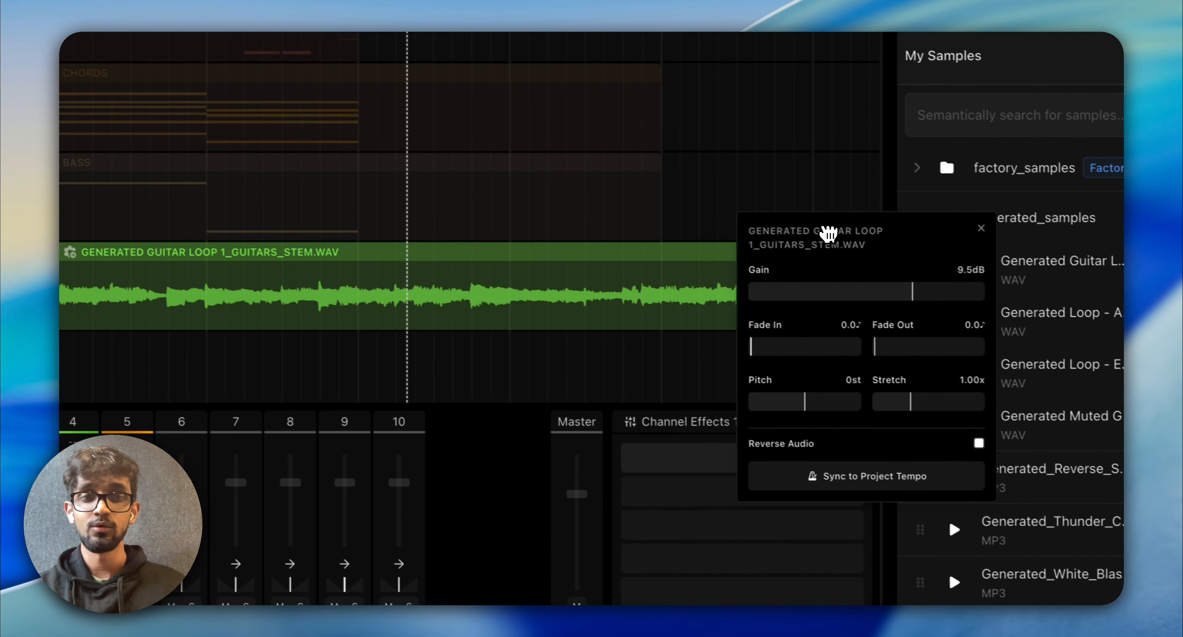
{"action": "left_click_drag", "start_coordinate": [828, 232], "coordinate": [489, 243]}
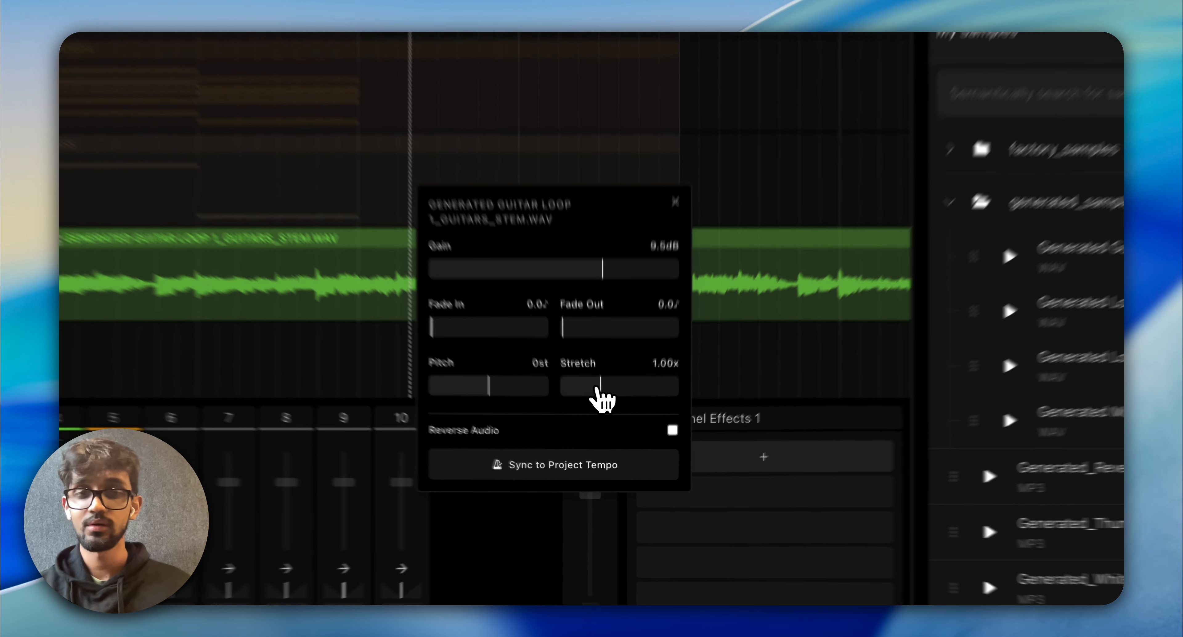
{"action": "mouse_move", "coordinate": [613, 422]}
{"action": "left_mouse_down"}
{"action": "mouse_move", "coordinate": [618, 409]}
{"action": "mouse_move", "coordinate": [613, 425]}
{"action": "left_mouse_up"}
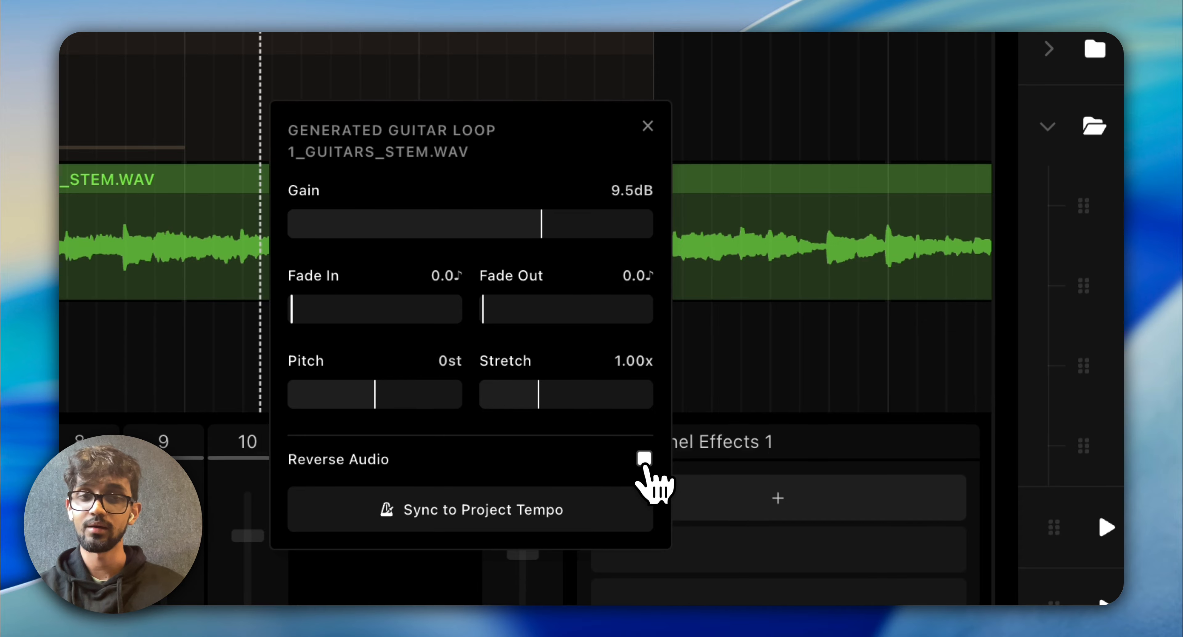
{"action": "left_click", "coordinate": [644, 459]}
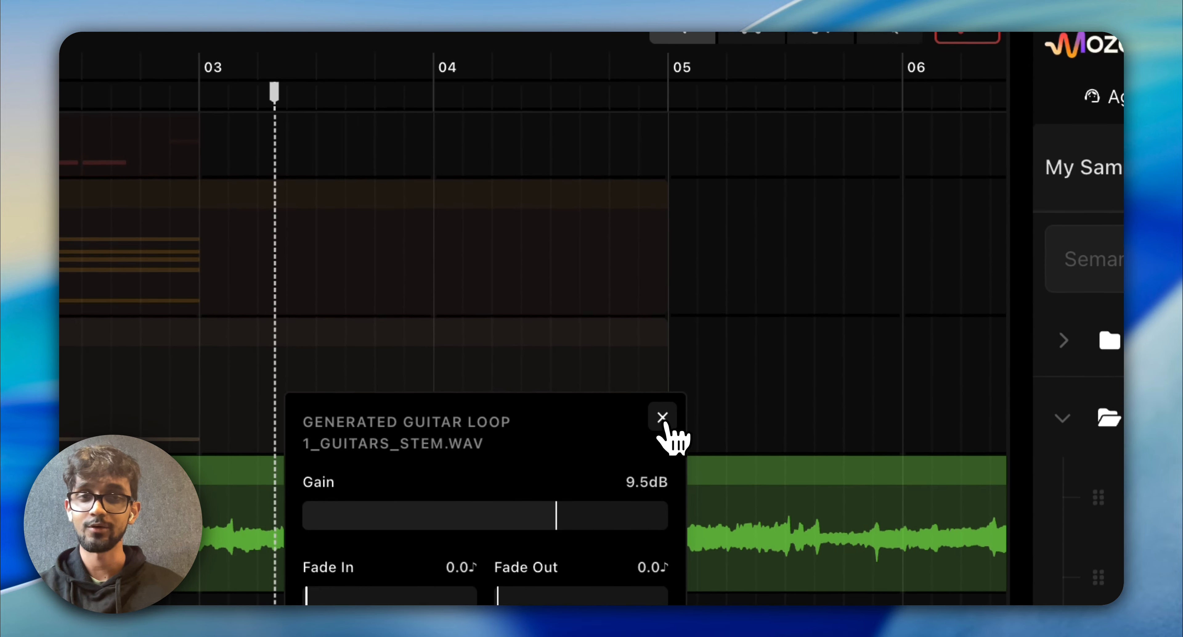
{"action": "left_click", "coordinate": [663, 417]}
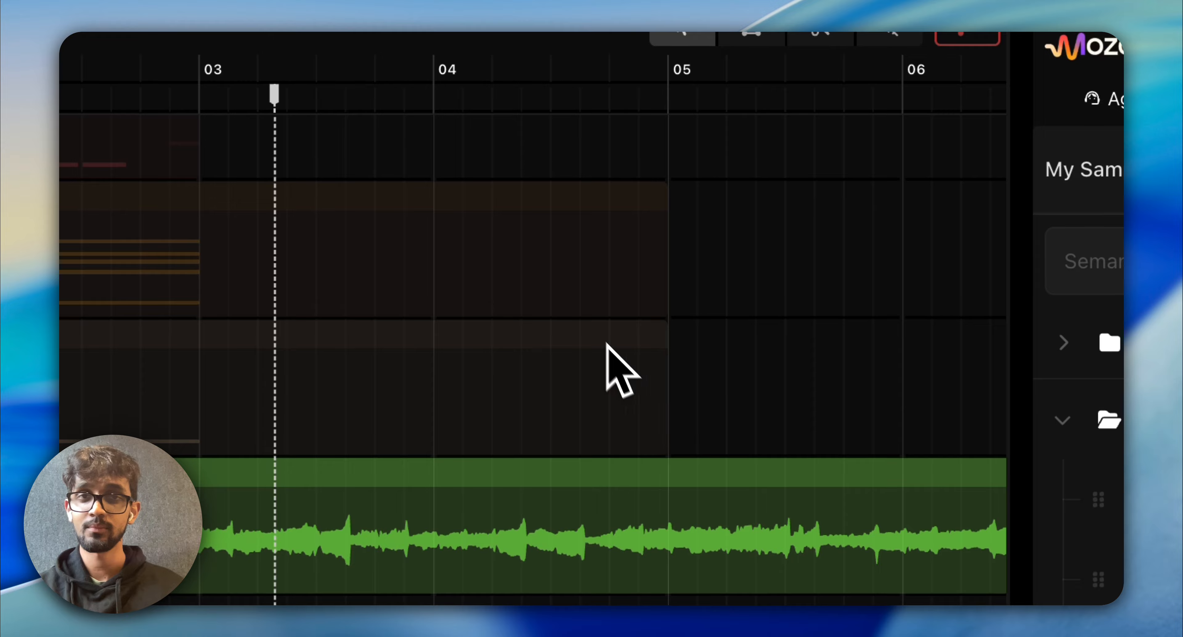
{"action": "left_click", "coordinate": [616, 73]}
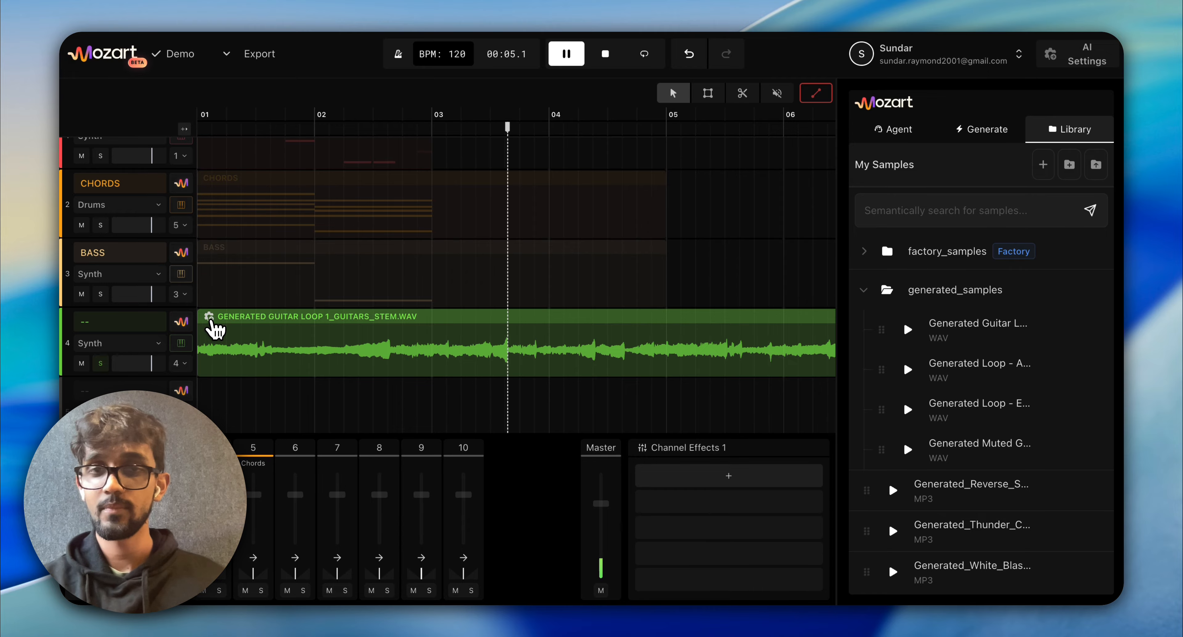
{"action": "key", "text": "space"}
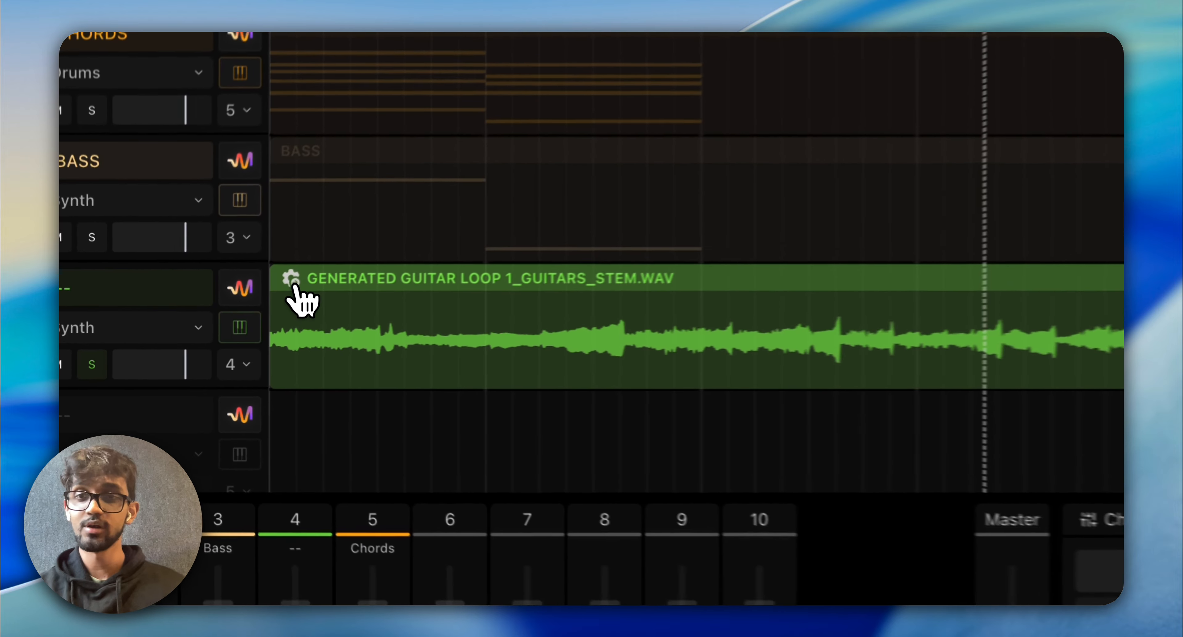
Turn off Reverse Audio for the guitar loop clip, close its settings, and reset the playhead to the start.
{"action": "left_click", "coordinate": [293, 280]}
{"action": "left_click_drag", "start_coordinate": [969, 258], "coordinate": [431, 177]}
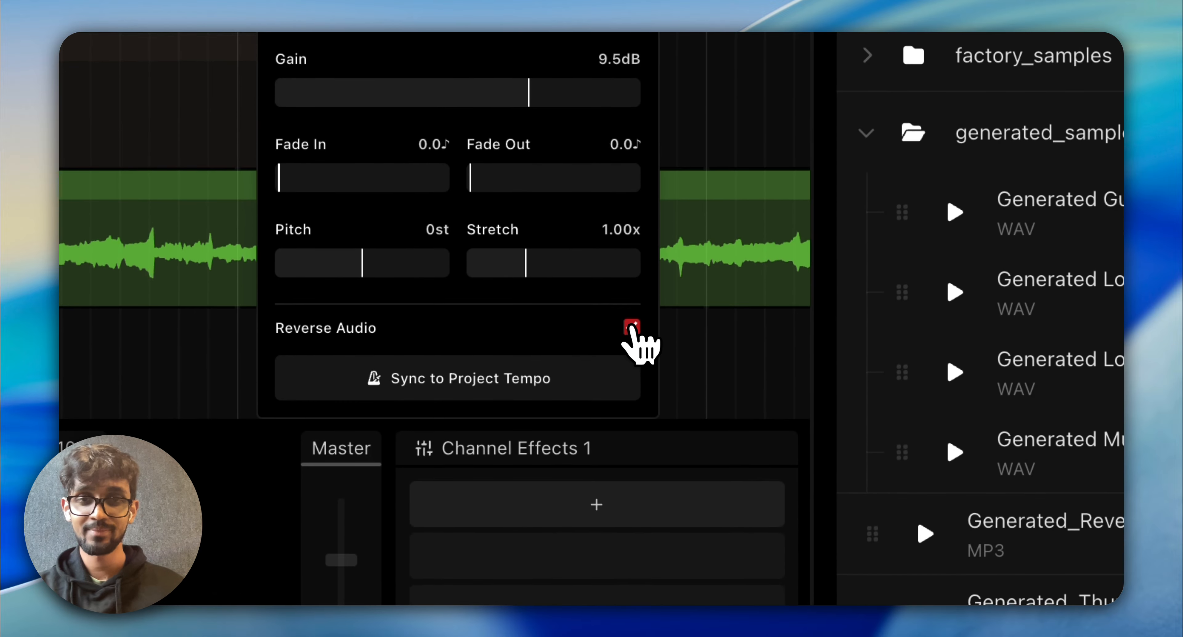
{"action": "left_click", "coordinate": [632, 327]}
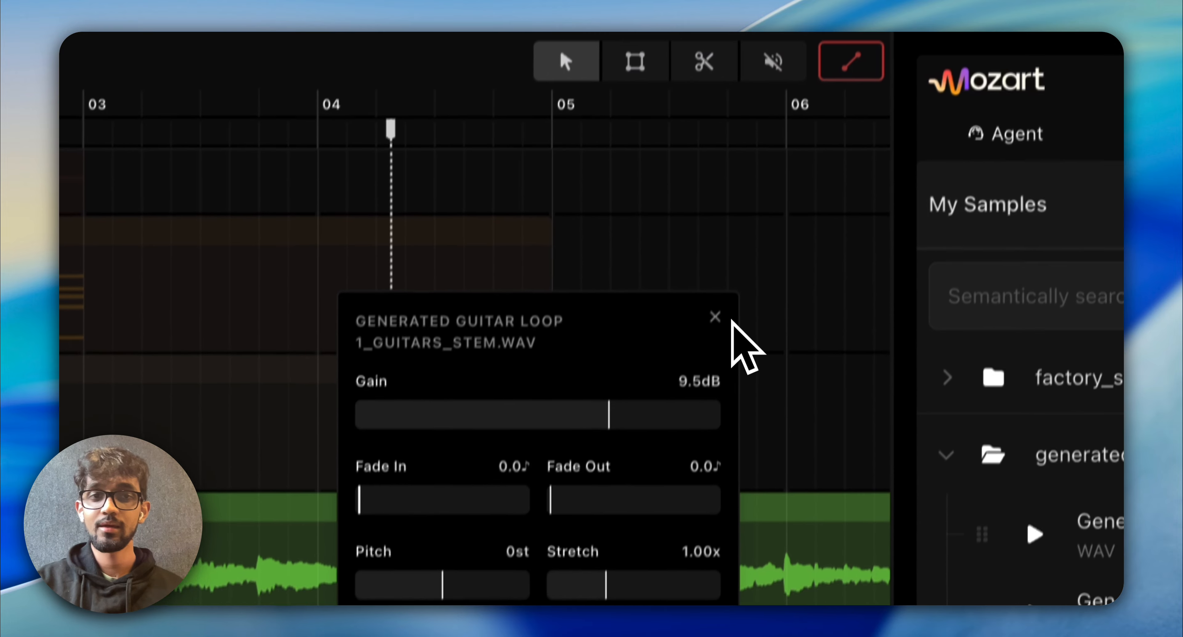
{"action": "left_click", "coordinate": [715, 316]}
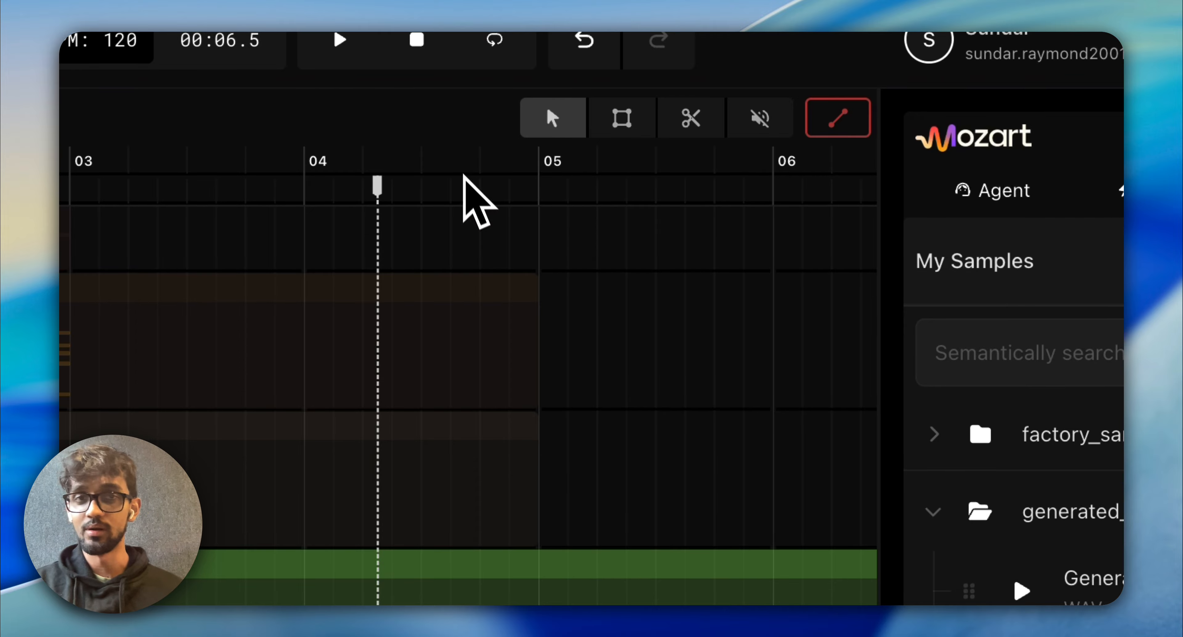
{"action": "left_click", "coordinate": [417, 40]}
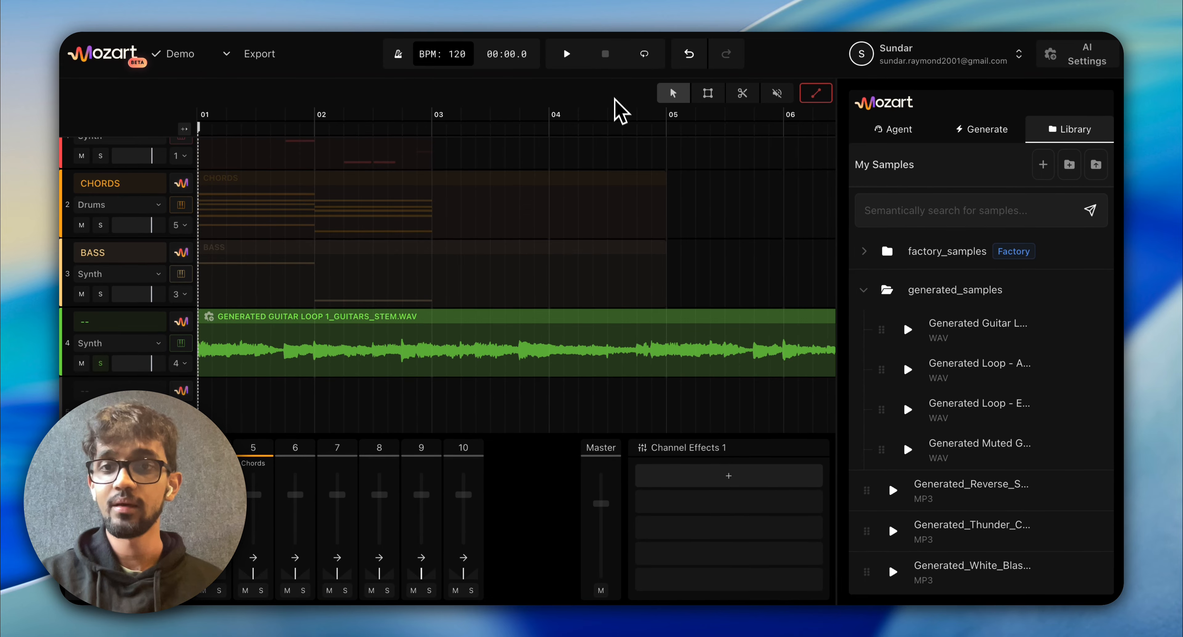
{"action": "scroll", "coordinate": [627, 221], "scroll_direction": "down", "scroll_amount": 1}
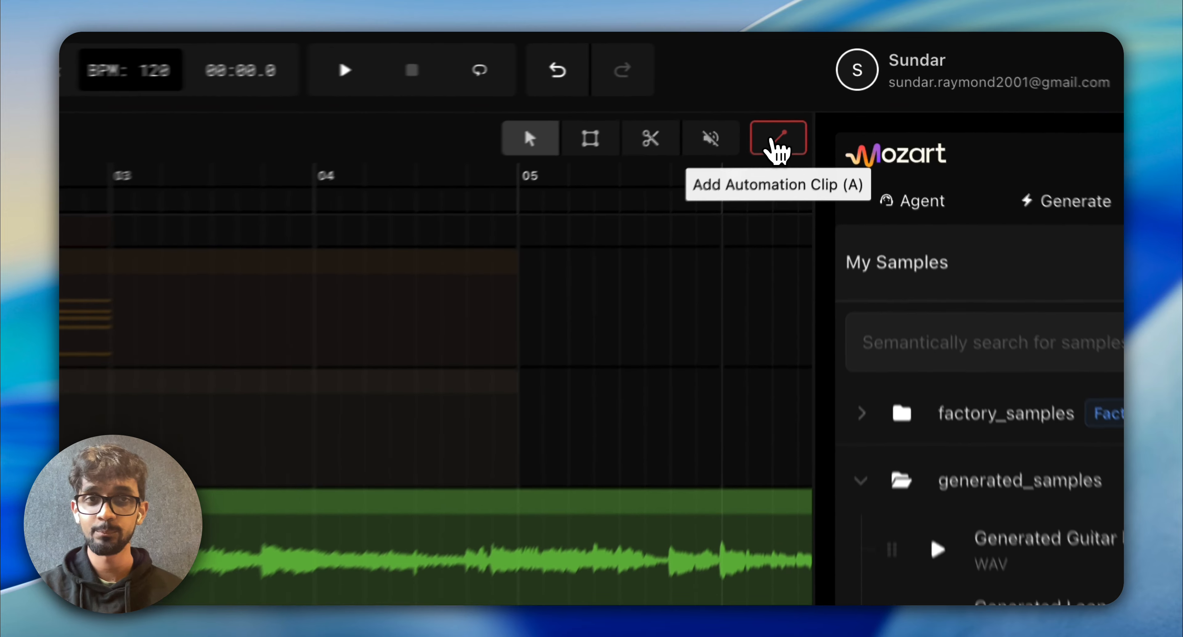
Add an automation clip for the Master Volume parameter.
{"action": "left_click", "coordinate": [816, 94]}
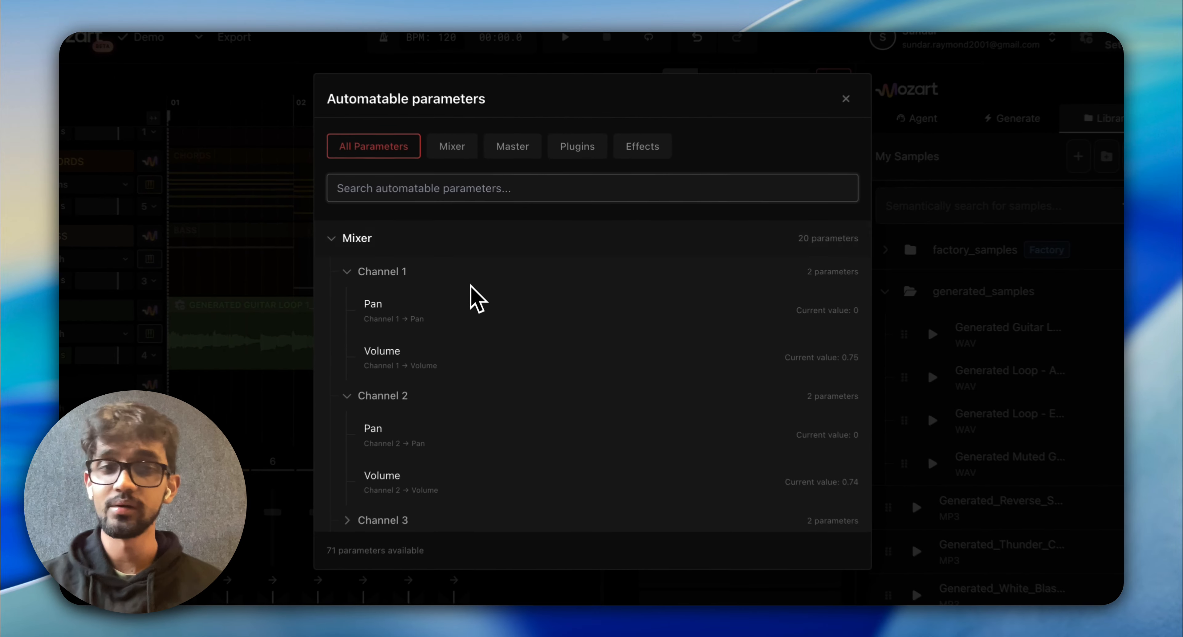
{"action": "scroll", "coordinate": [478, 356], "scroll_direction": "down", "scroll_amount": 1}
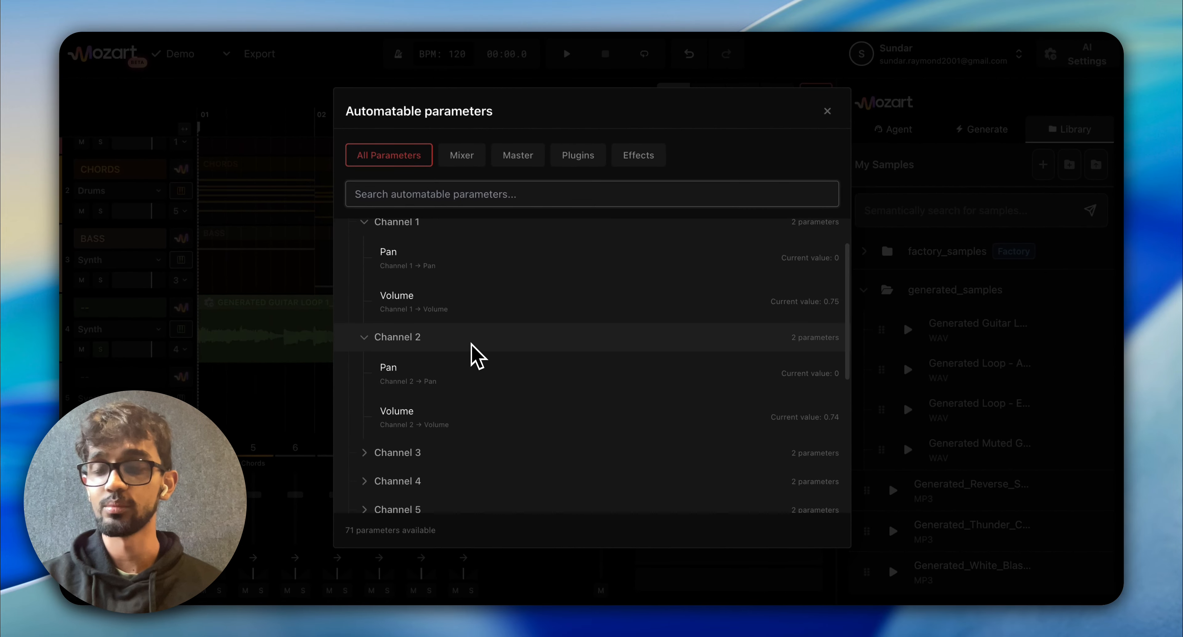
{"action": "scroll", "coordinate": [478, 356], "scroll_direction": "down", "scroll_amount": 6}
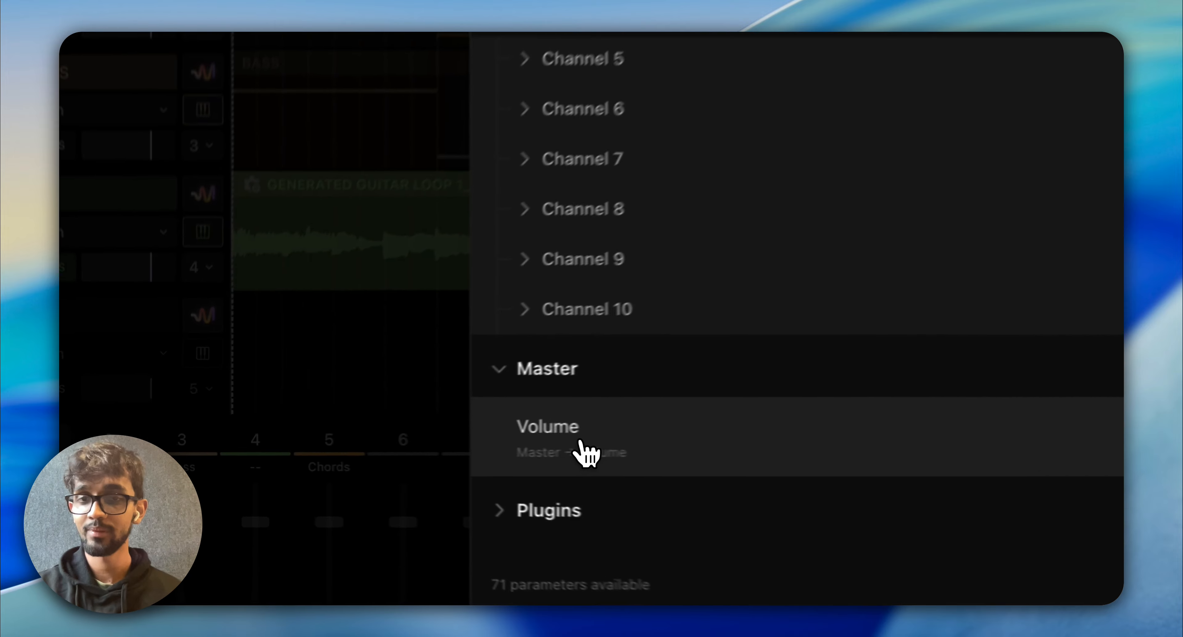
{"action": "left_click", "coordinate": [398, 454]}
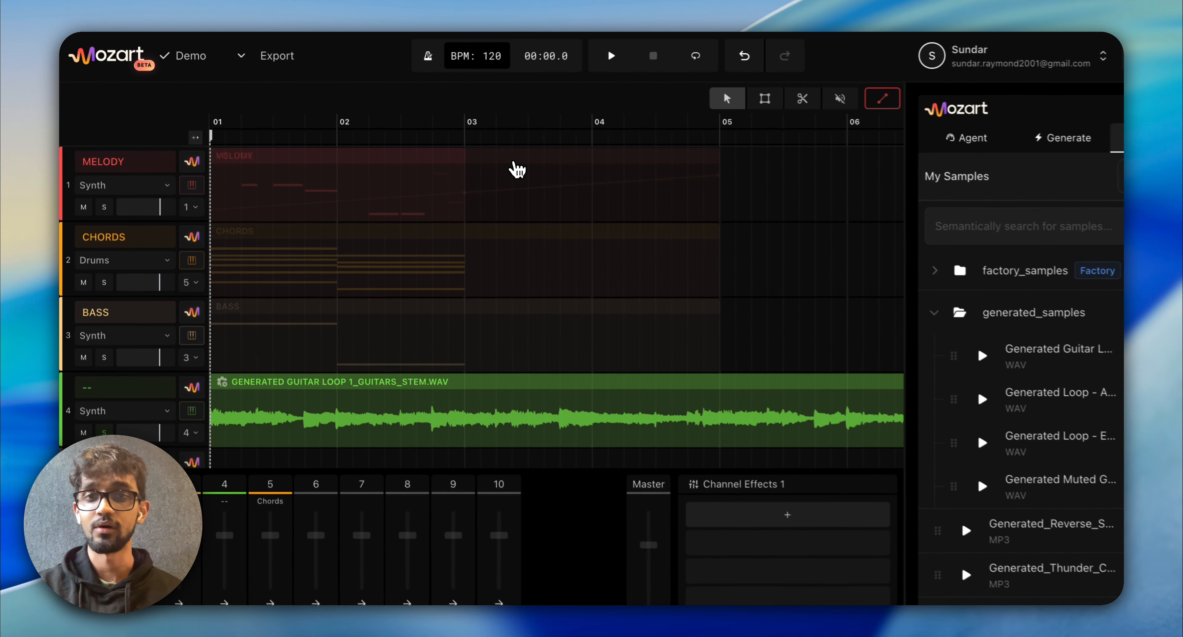
Place the Volume automation clip on track 5 starting at bar 1, and solo that track.
{"action": "scroll", "coordinate": [534, 467], "scroll_direction": "down", "scroll_amount": 5}
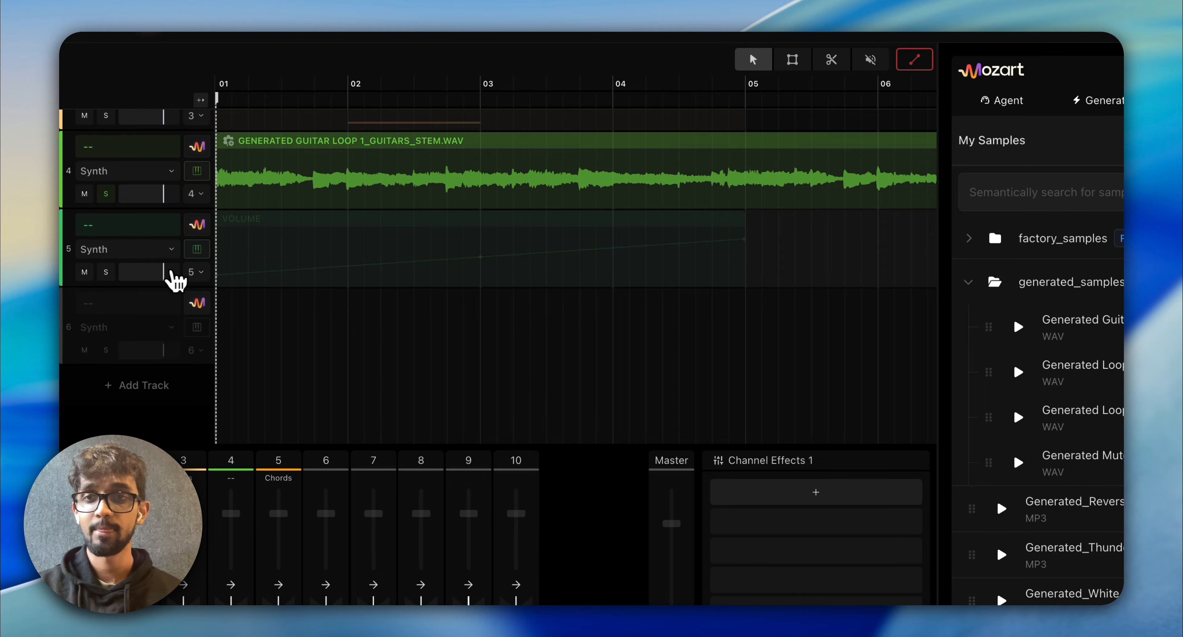
{"action": "left_click", "coordinate": [105, 272]}
{"action": "scroll", "coordinate": [264, 282], "scroll_direction": "up", "scroll_amount": 5}
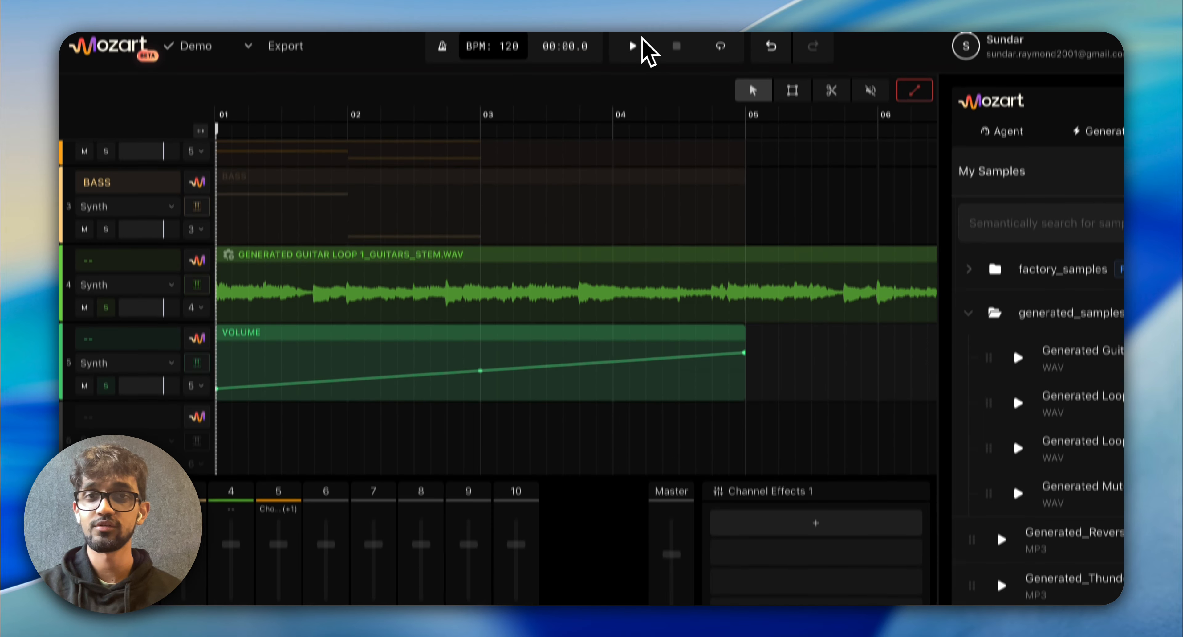
Raise the Volume automation's end point to 1, bend the curve's middle downward, and play back the guitar loop with it.
{"action": "double_click", "coordinate": [577, 352]}
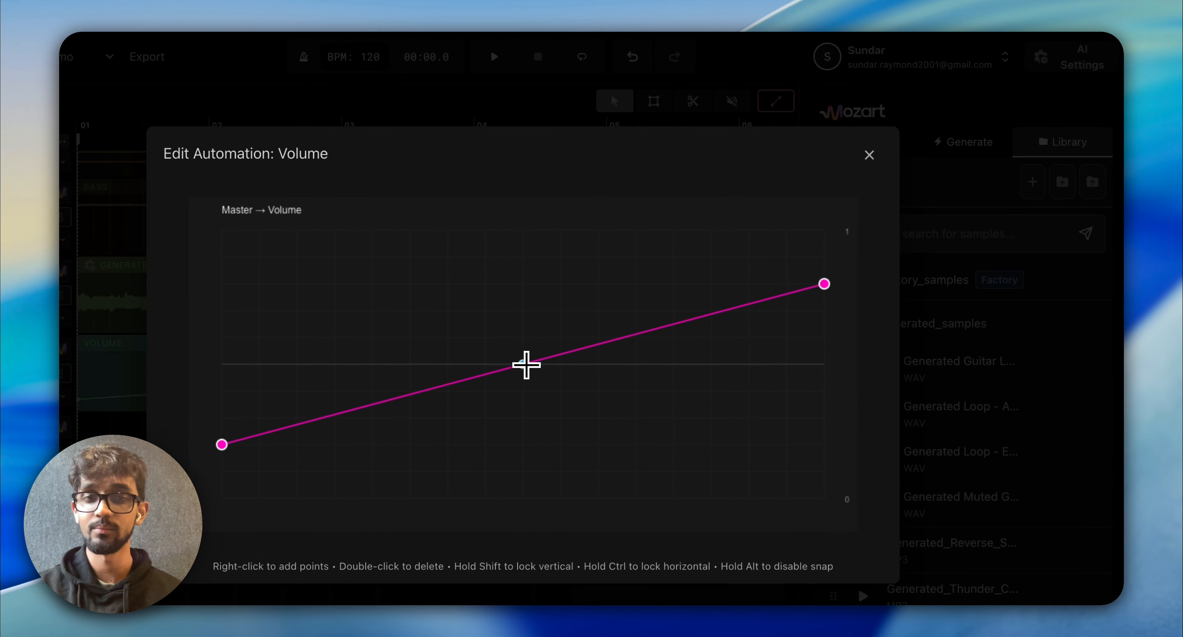
{"action": "left_click_drag", "start_coordinate": [822, 285], "coordinate": [824, 228]}
{"action": "left_click_drag", "start_coordinate": [520, 341], "coordinate": [543, 396]}
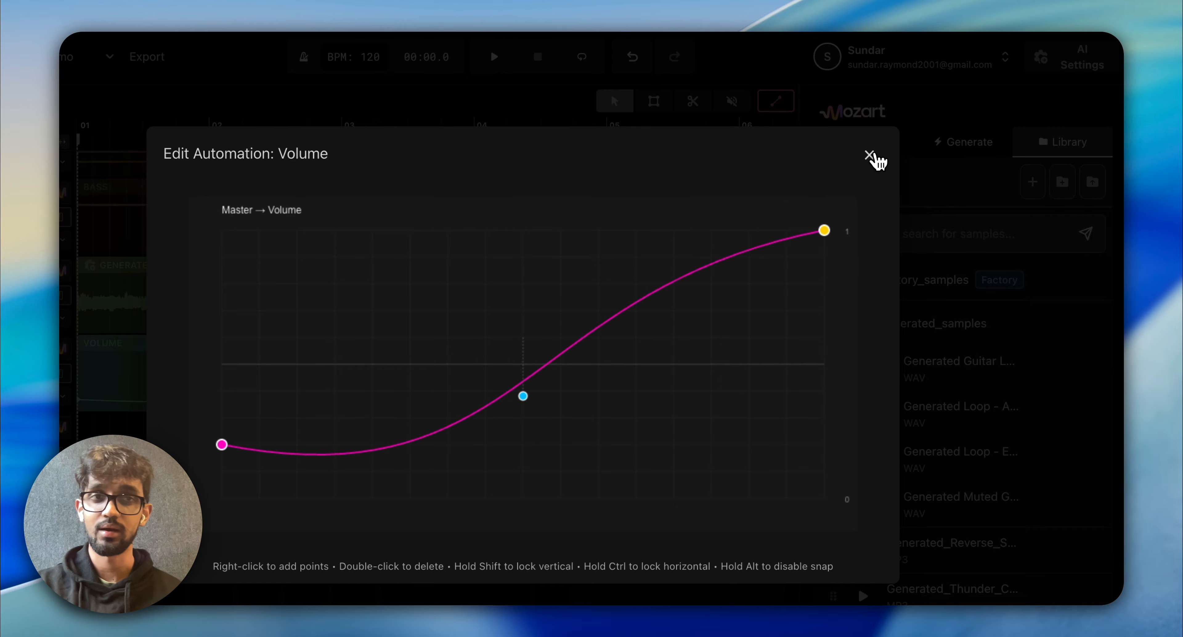
{"action": "left_click", "coordinate": [869, 155]}
{"action": "key", "text": "space"}
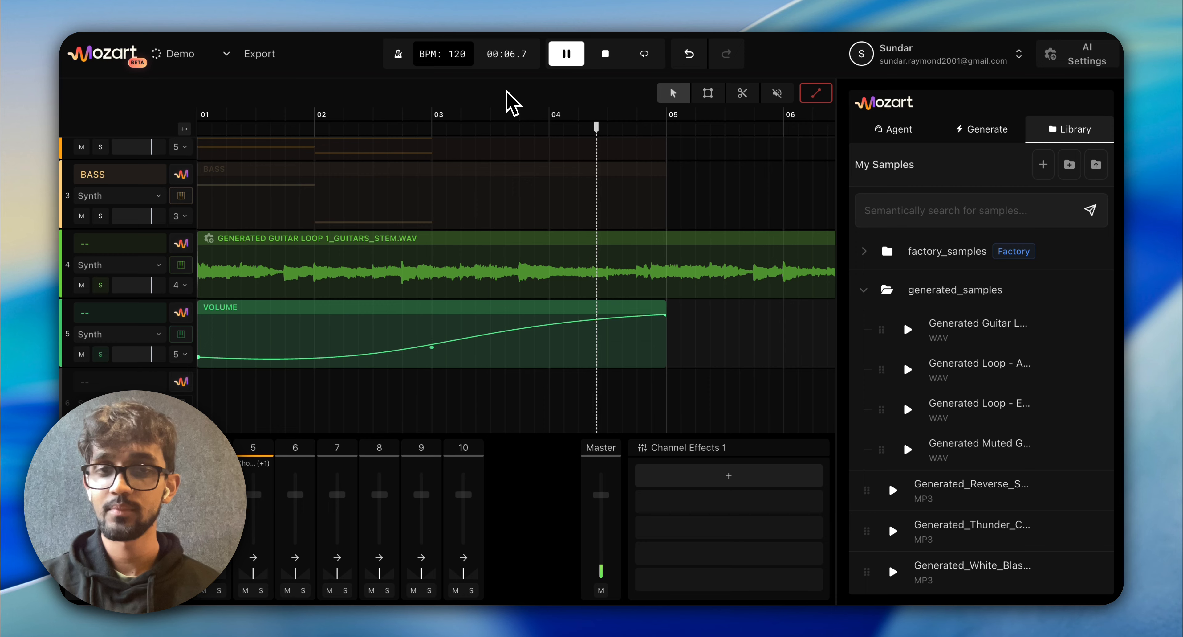
{"action": "key", "text": "space"}
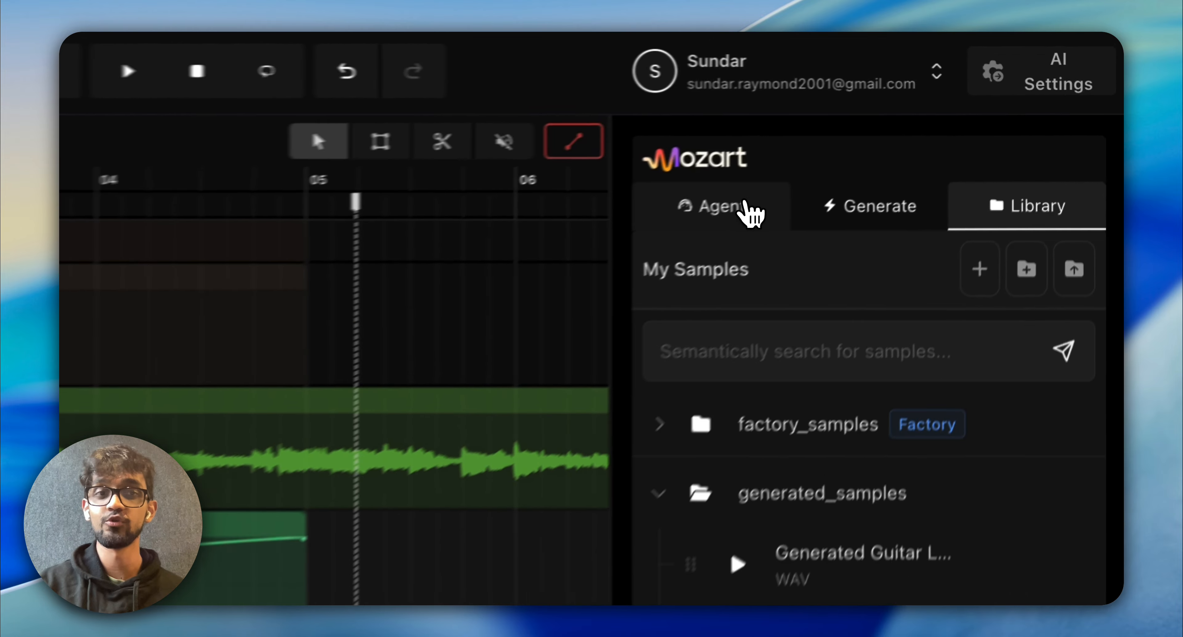
Open the Agent chat.
{"action": "left_click", "coordinate": [882, 126]}
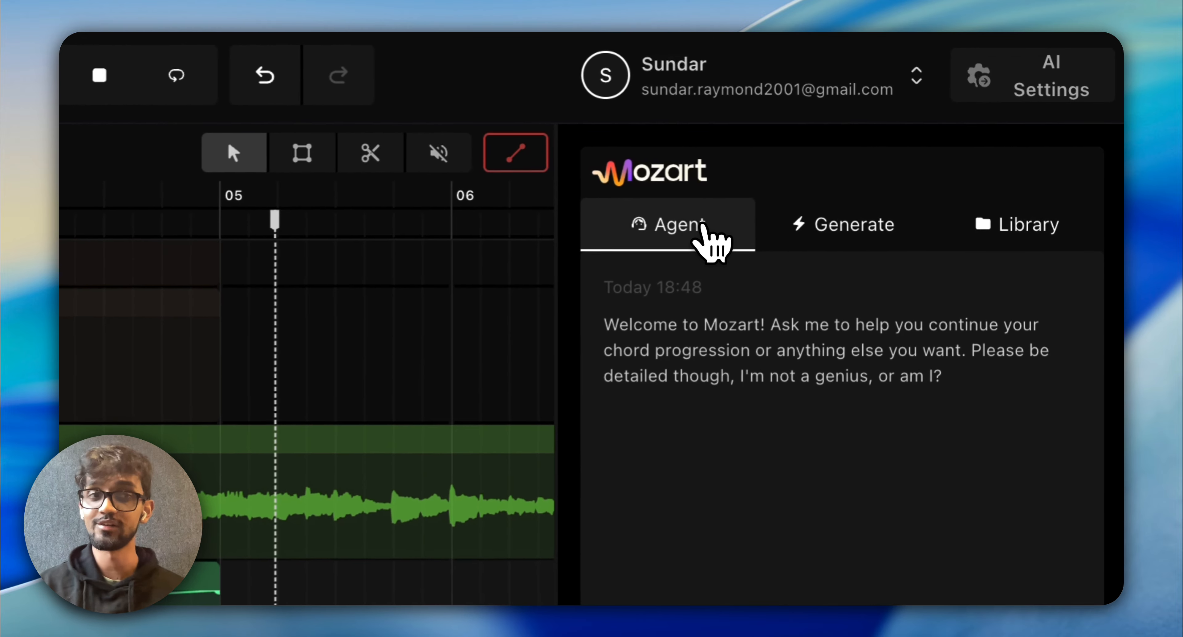